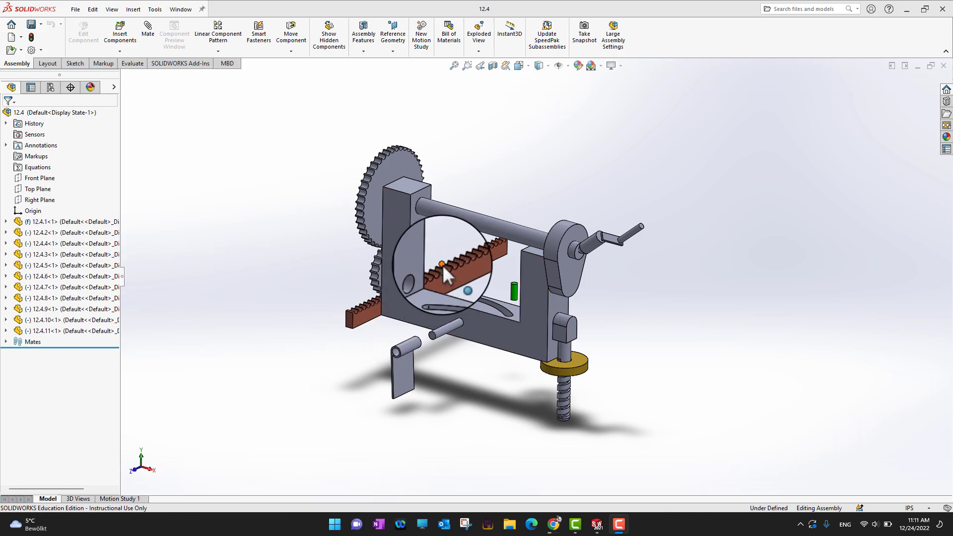
Add a cam mate between the cam's outer face and the follower's rounded top face, and move the cam to test it
left_click(147, 37)
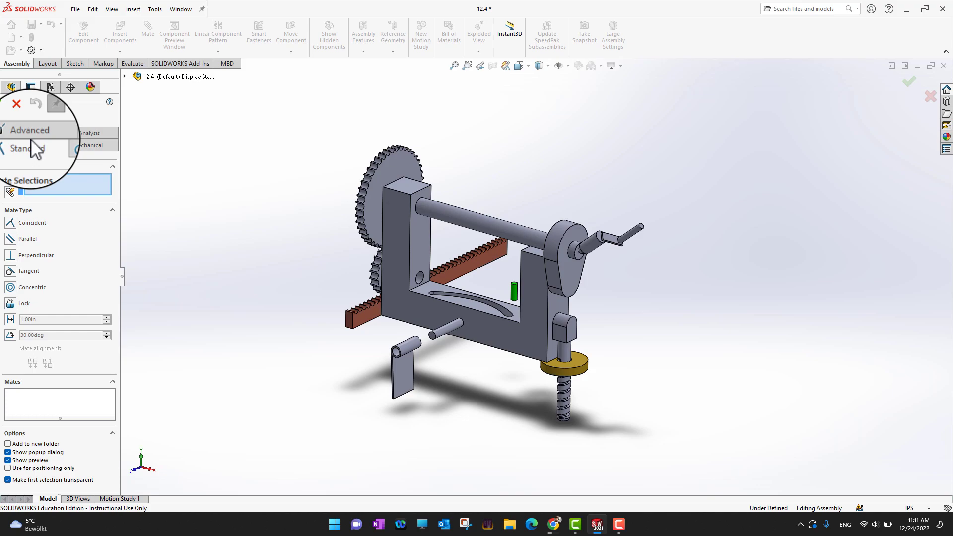
left_click(91, 149)
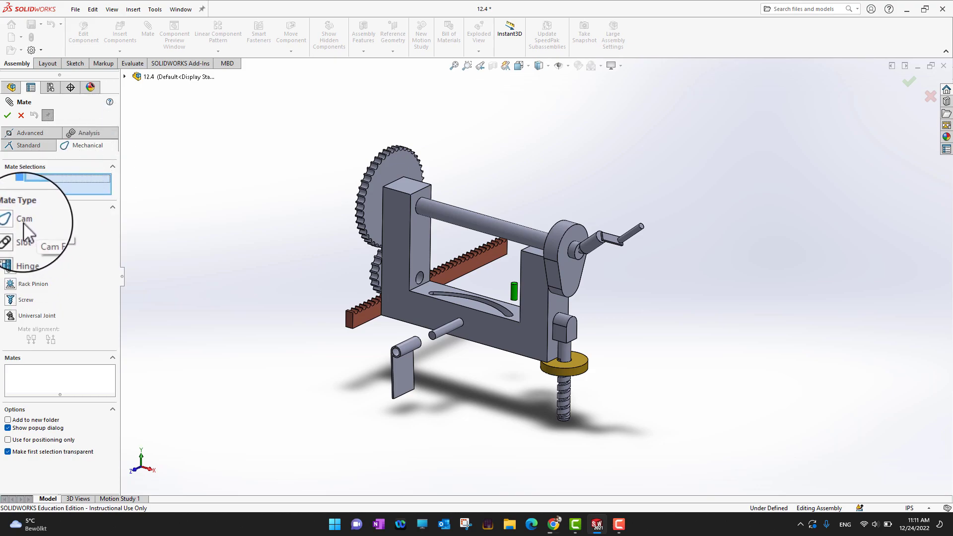
left_click(11, 221)
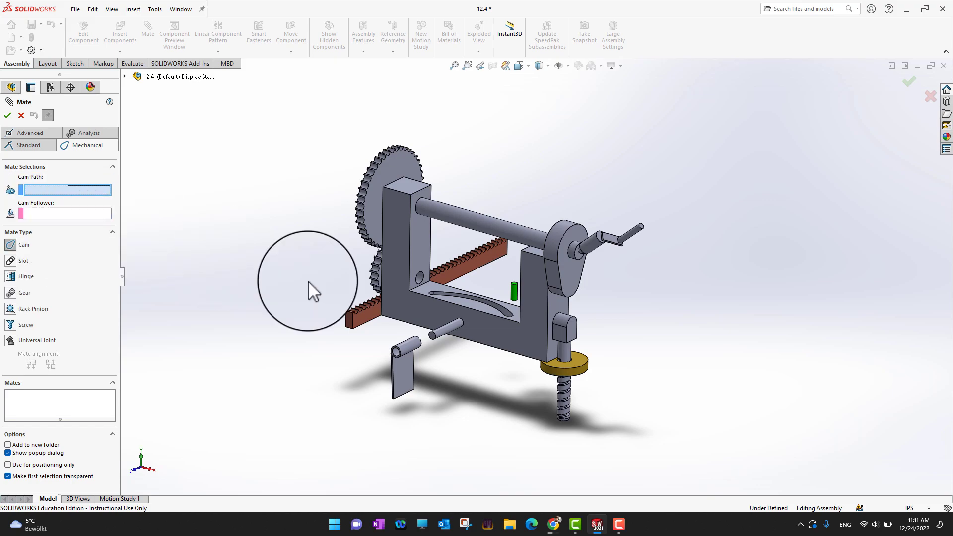
scroll(646, 343, "down", 6)
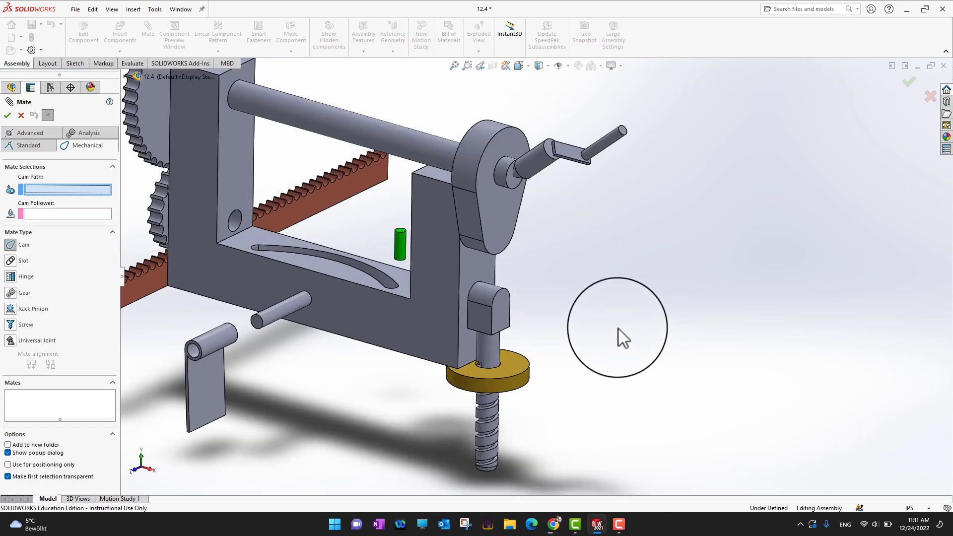
left_click(476, 246)
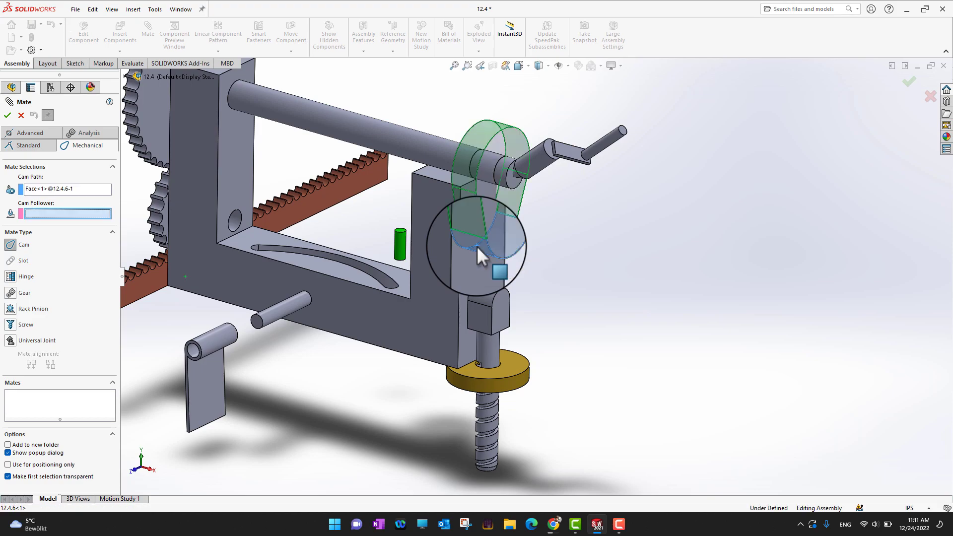
left_click(481, 294)
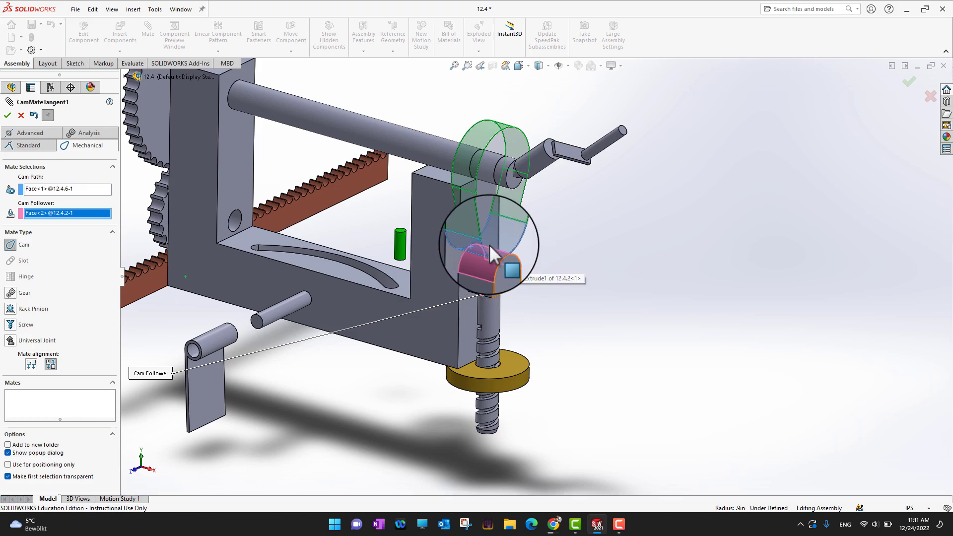
left_click(9, 116)
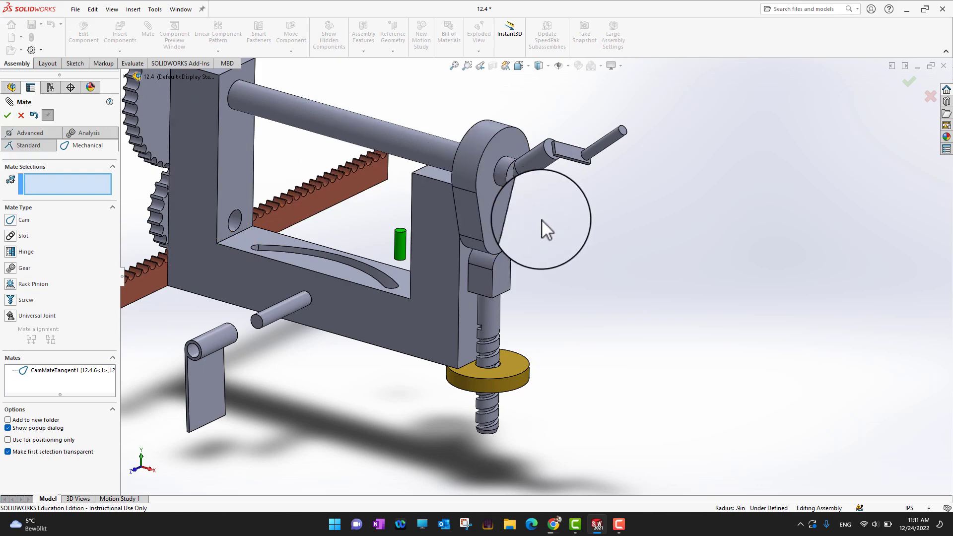
mouse_move(465, 225)
left_mouse_down()
mouse_move(447, 164)
mouse_move(496, 153)
mouse_move(498, 222)
mouse_move(453, 223)
mouse_move(503, 214)
mouse_move(477, 188)
mouse_move(506, 251)
mouse_move(432, 144)
mouse_move(516, 198)
mouse_move(451, 227)
mouse_move(496, 222)
mouse_move(465, 233)
left_mouse_up()
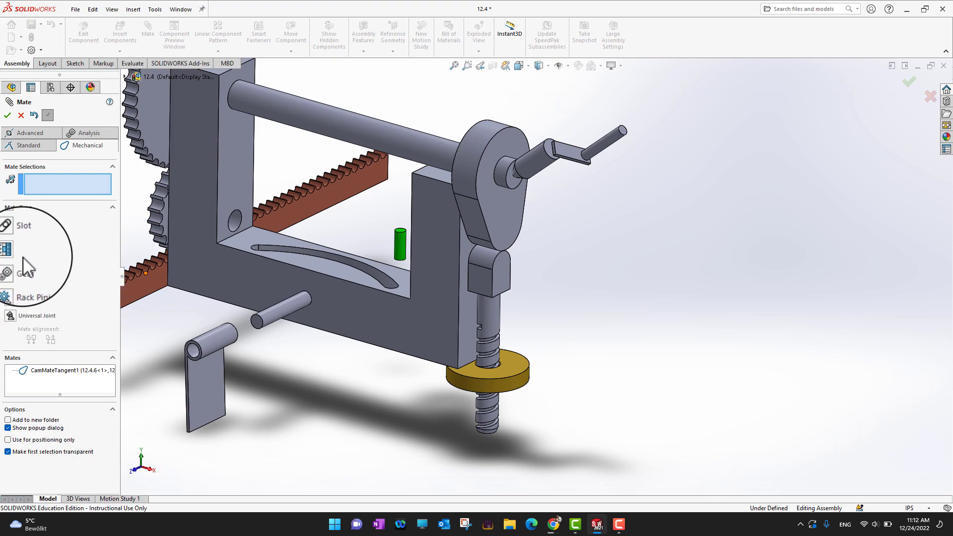
Add a slot mate with Free constraint between the frame's curved slot and the green pin
left_click(10, 236)
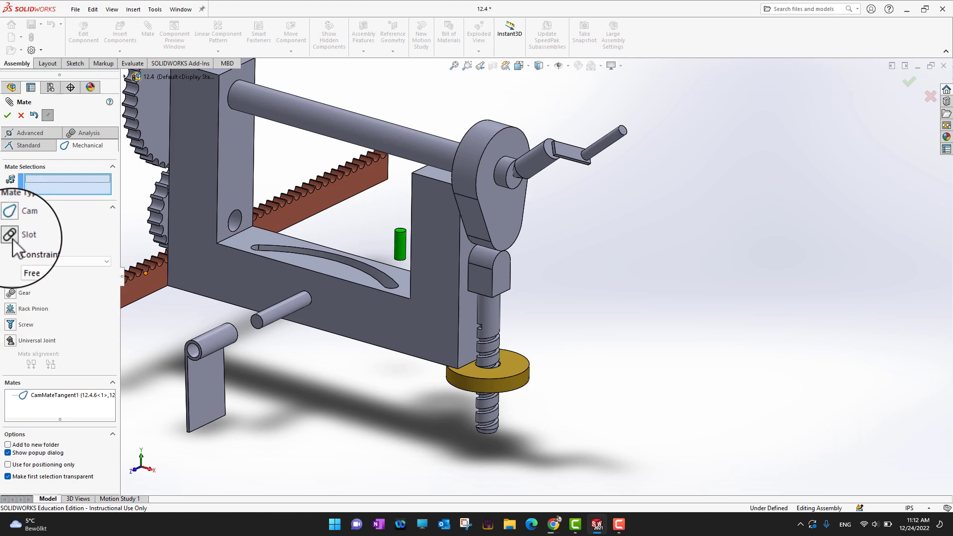
left_click(361, 269)
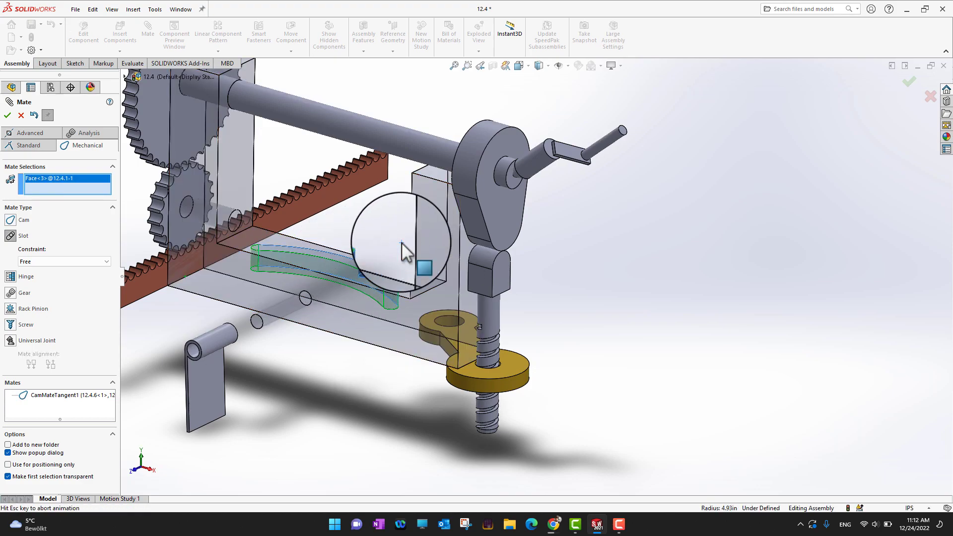
left_click(364, 277)
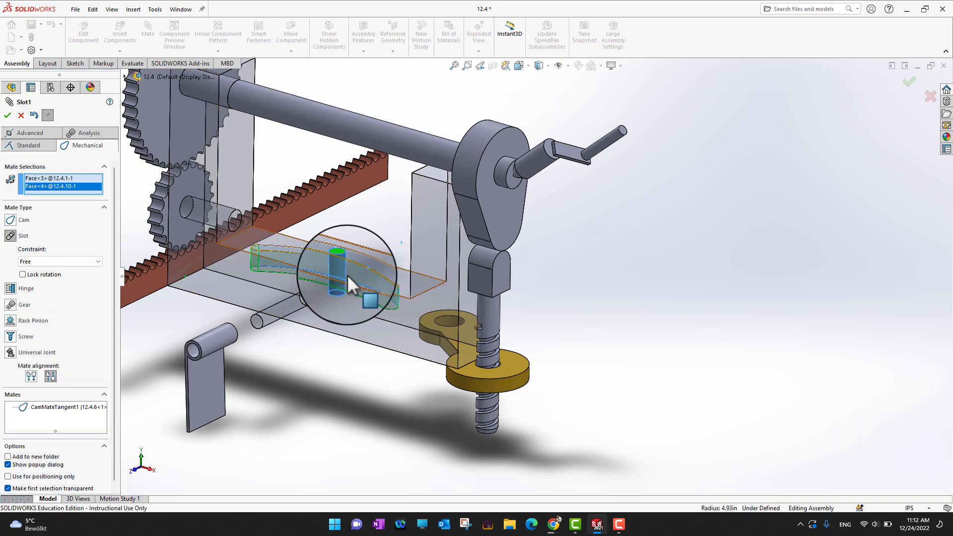
left_click(7, 115)
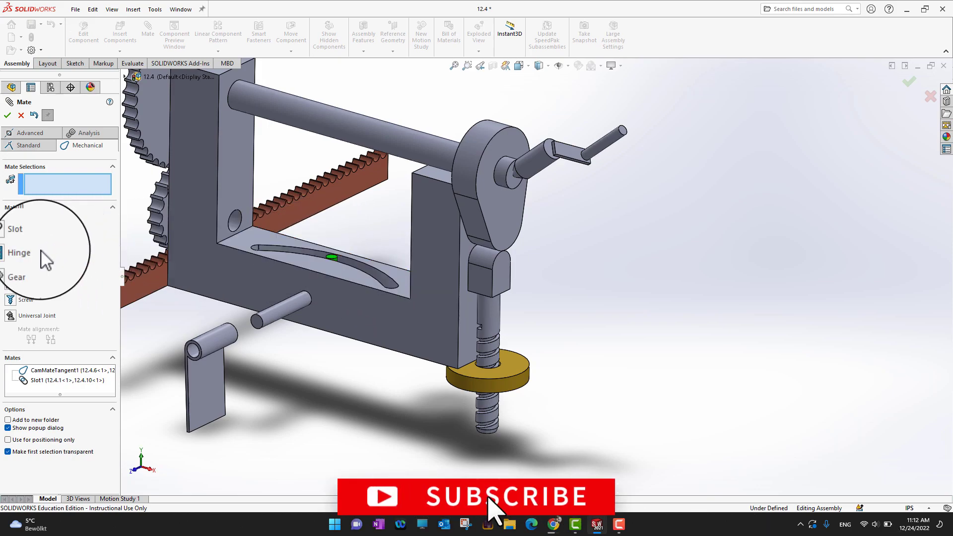
Add a hinge mate between the frame's pin and the plate, with pin and bore concentric and their front end faces coincident
left_click(10, 252)
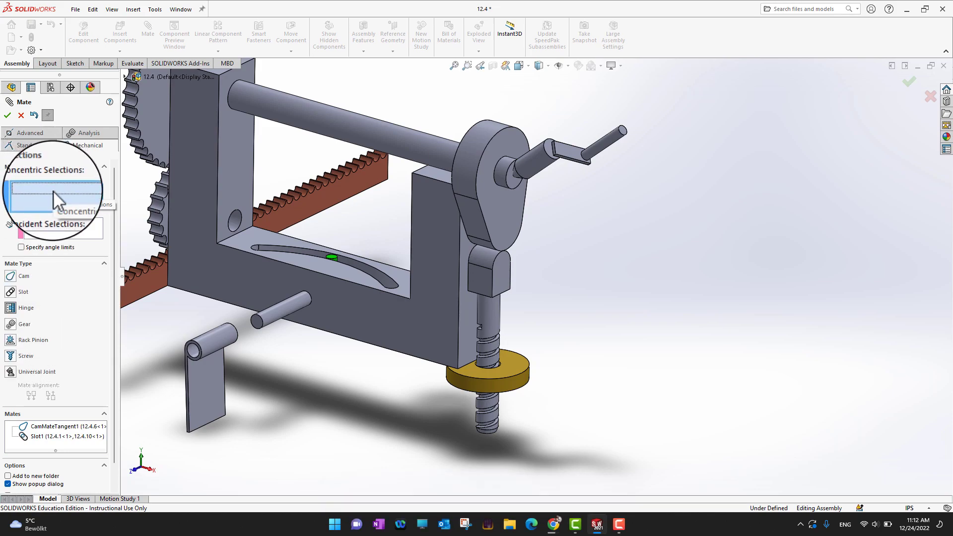
left_click(272, 311)
scroll(274, 324, "down", 2)
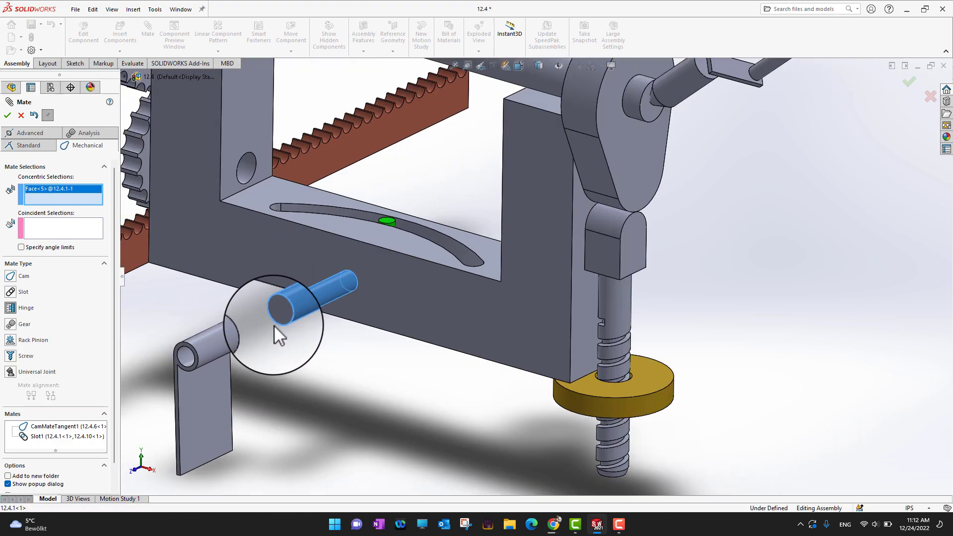
left_click(180, 355)
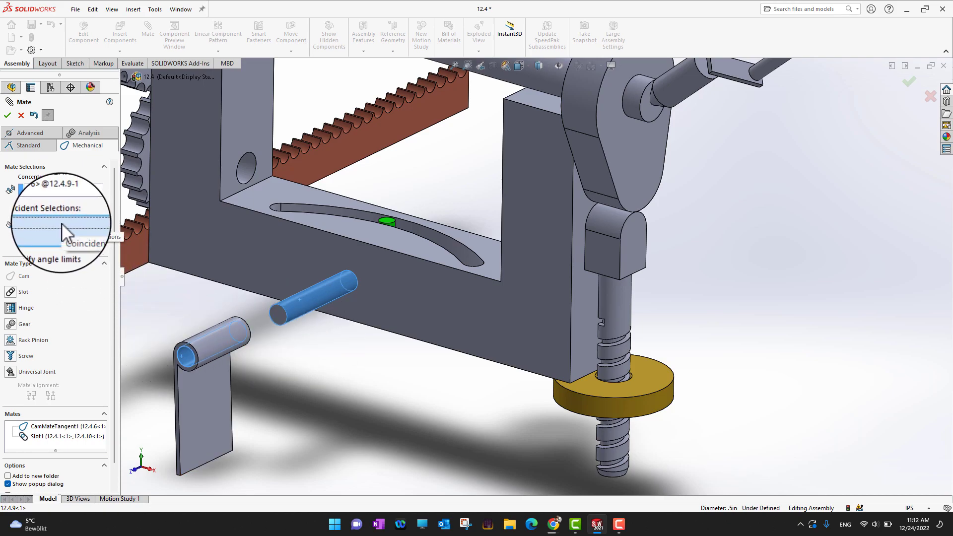
left_click(278, 315)
scroll(188, 356, "down", 3)
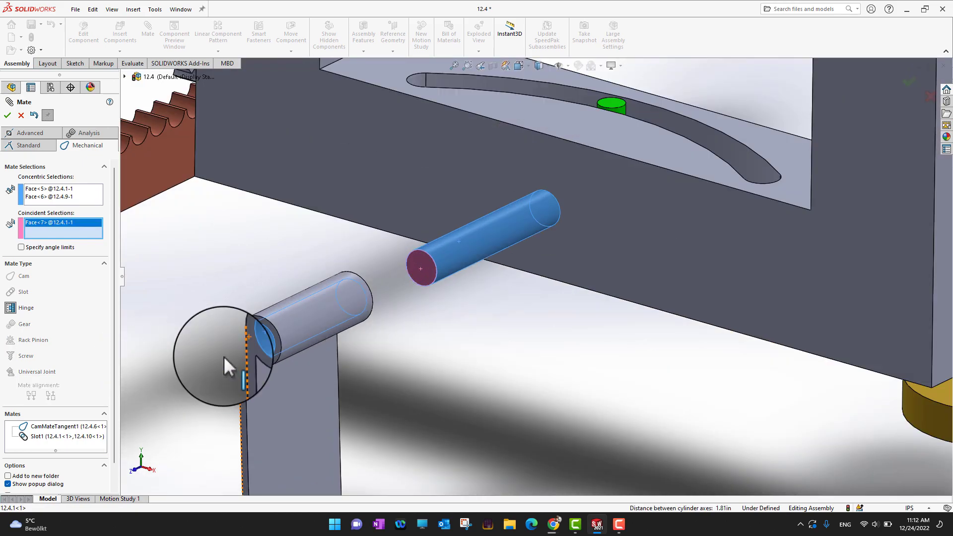
left_click(245, 323)
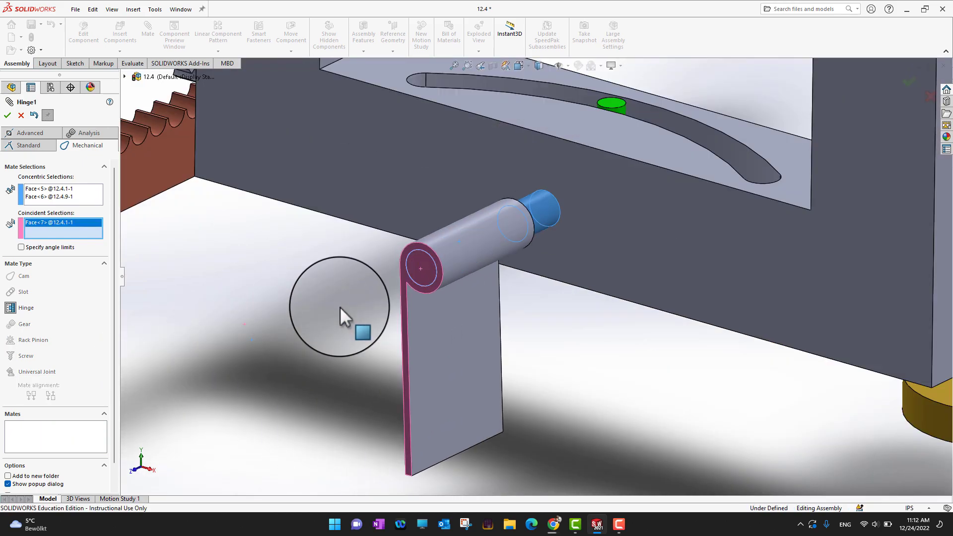
scroll(391, 318, "up", 3)
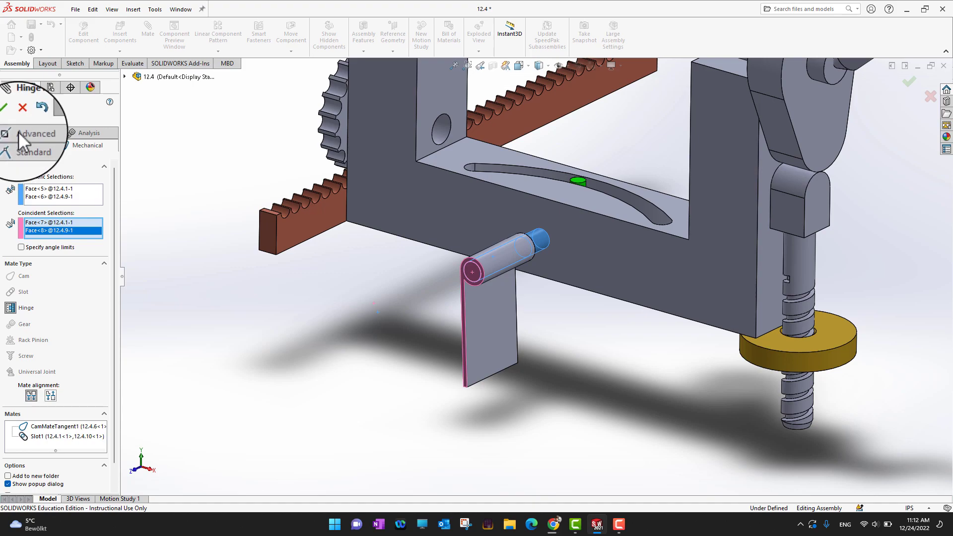
left_click(7, 113)
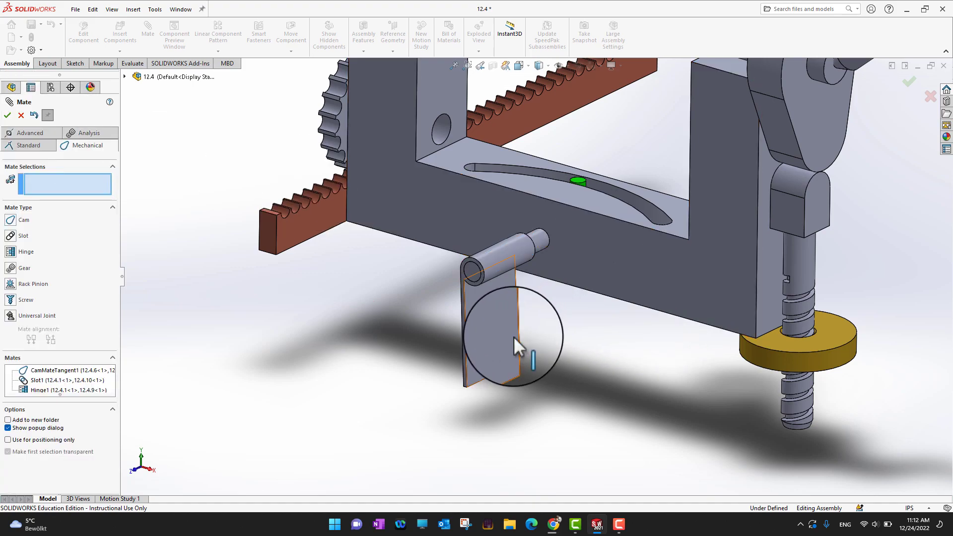
Swing the hinged plate about the frame's pin to test its motion
left_click_drag(430, 288, 400, 314)
scroll(493, 297, "up", 1)
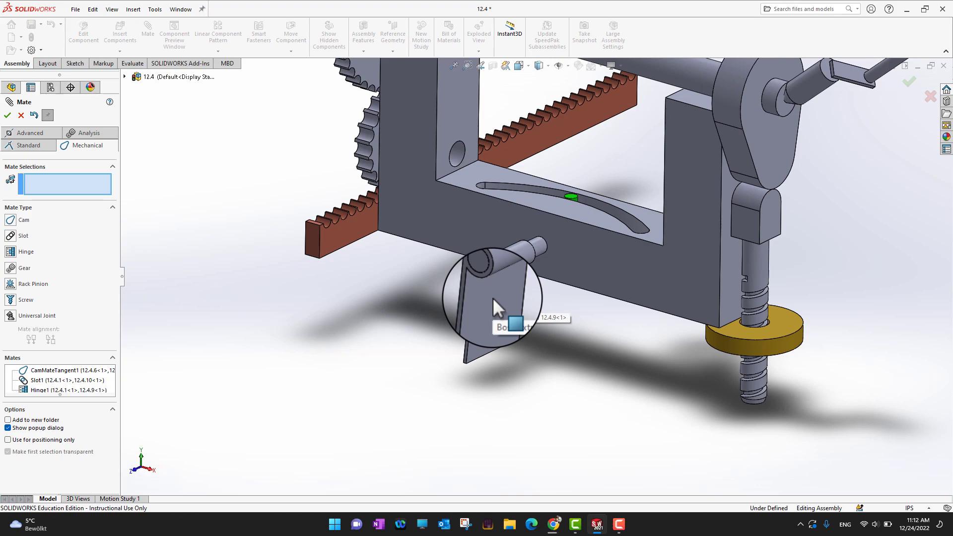
scroll(363, 279, "up", 6)
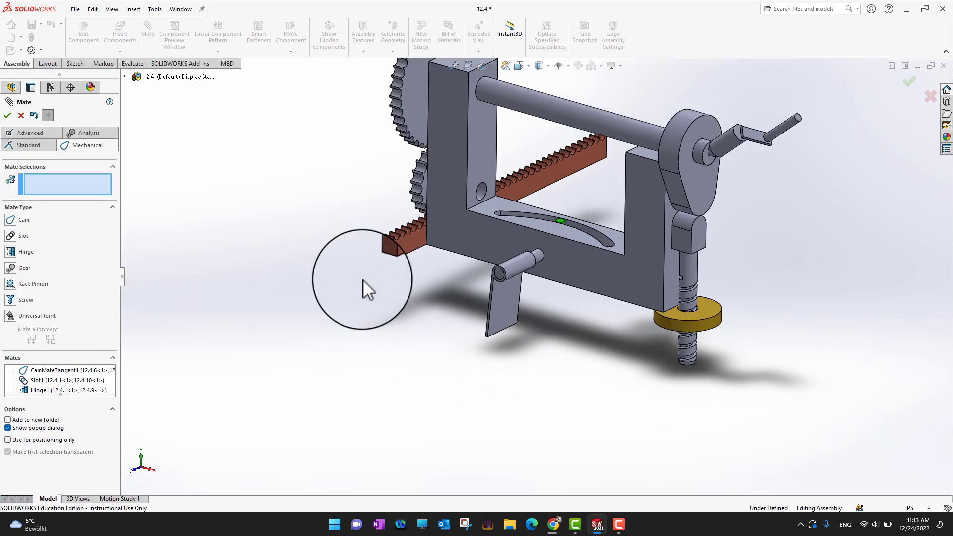
Start a gear mate and select a tooth face on the large gear as its first selection
middle_click_drag(305, 252, 448, 342)
key("f")
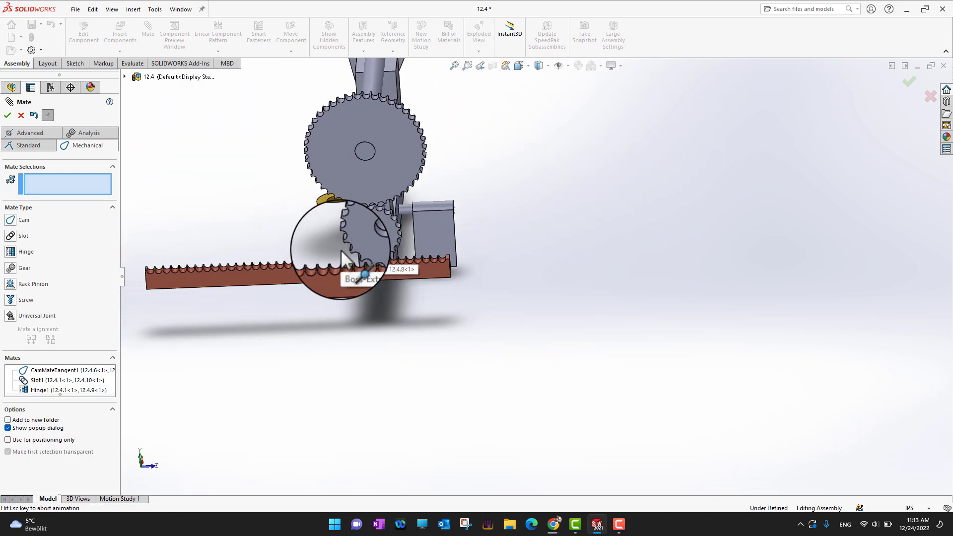
left_click(4, 270)
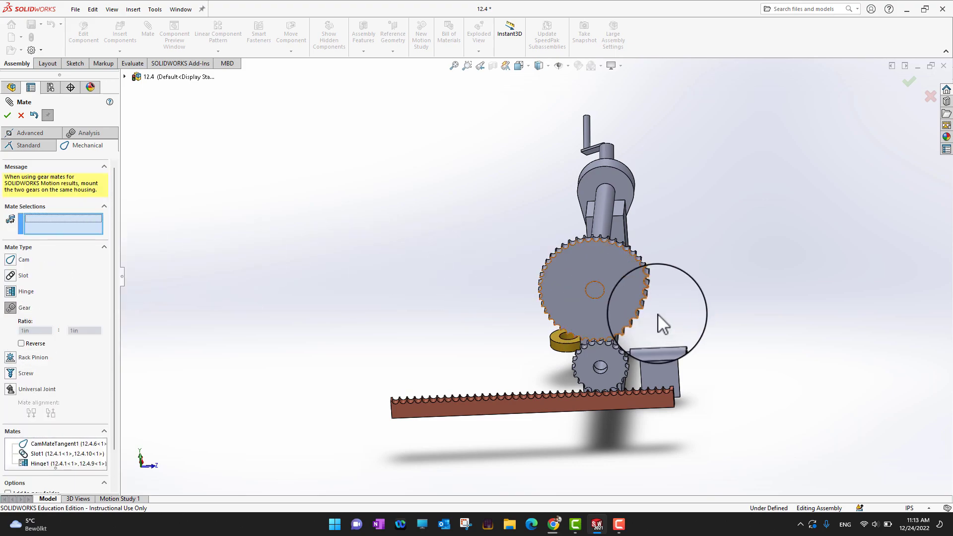
scroll(714, 317, "down", 6)
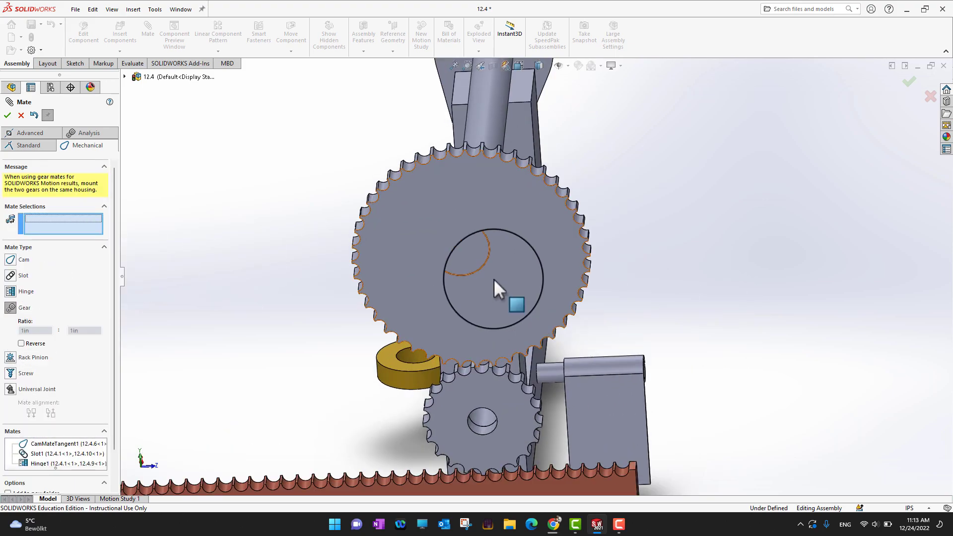
scroll(493, 278, "down", 2)
scroll(397, 148, "down", 2)
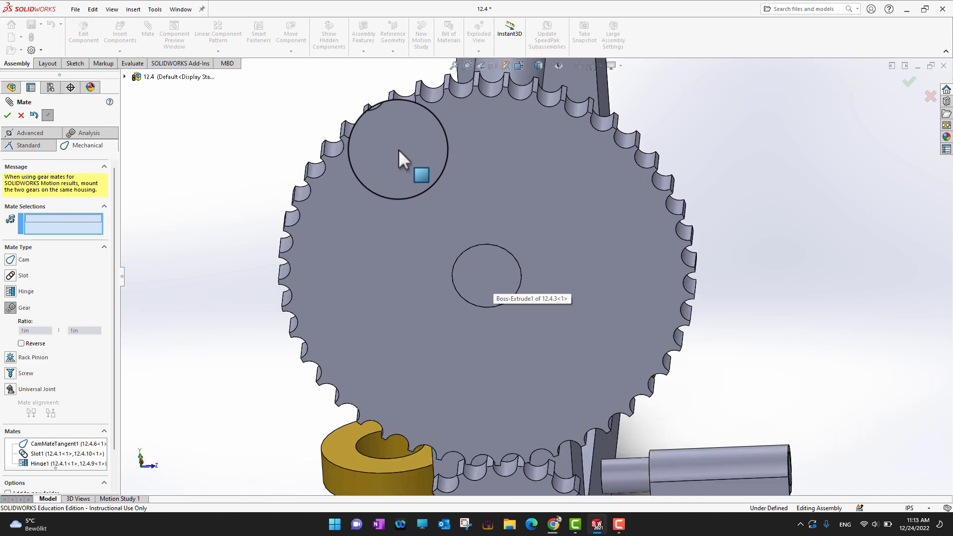
scroll(392, 147, "down", 2)
scroll(437, 96, "down", 2)
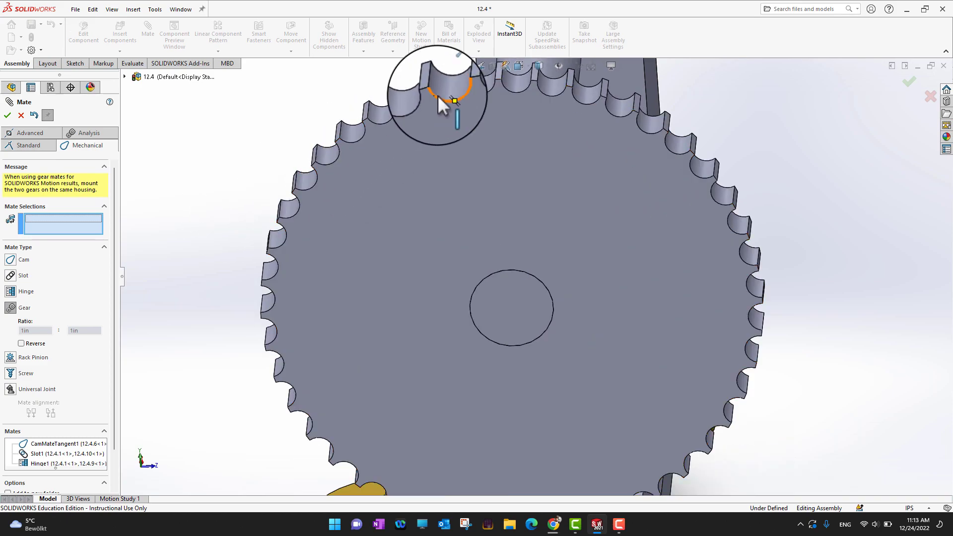
left_click(429, 83)
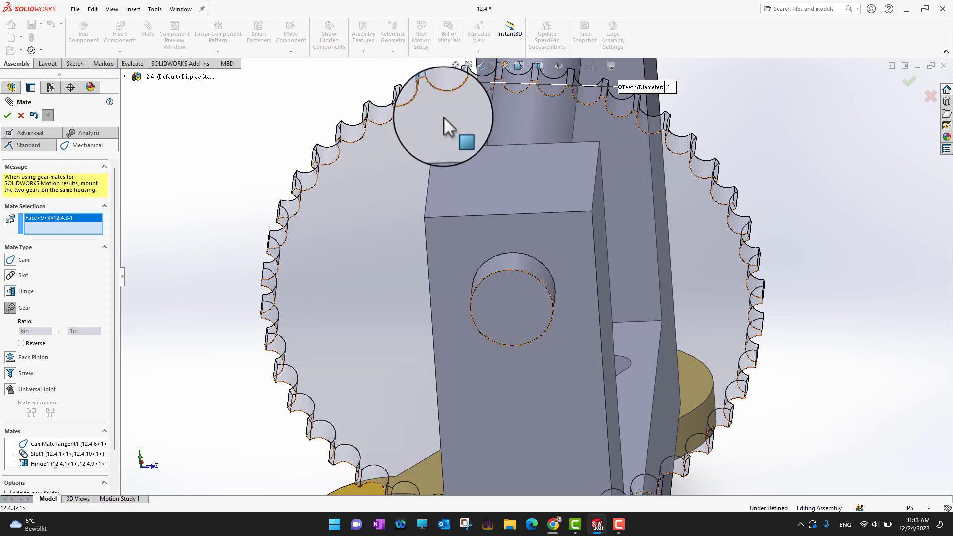
Complete the gear mate with a tooth face on the small gear, using a 6 in to 3 in ratio
scroll(621, 129, "down", 1)
scroll(626, 183, "up", 6)
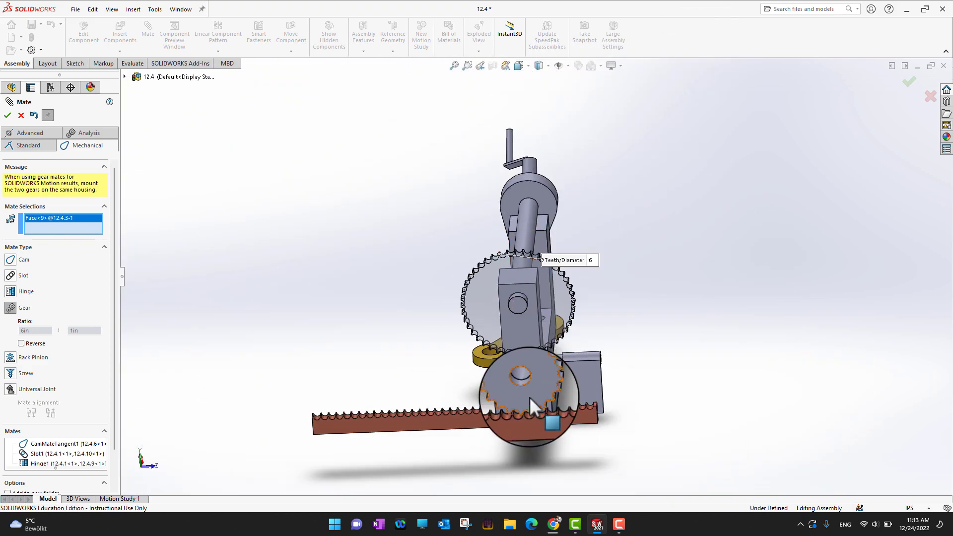
scroll(525, 387, "down", 5)
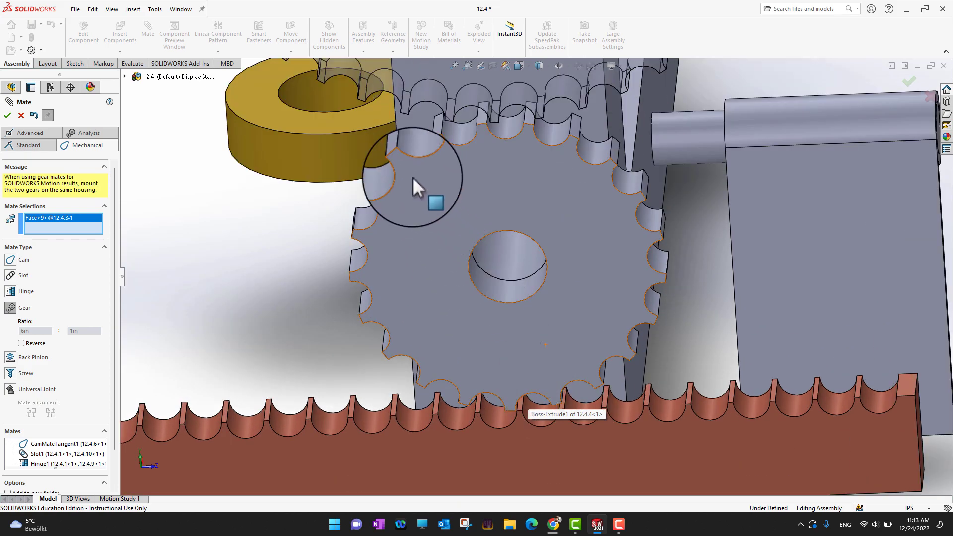
left_click(400, 149)
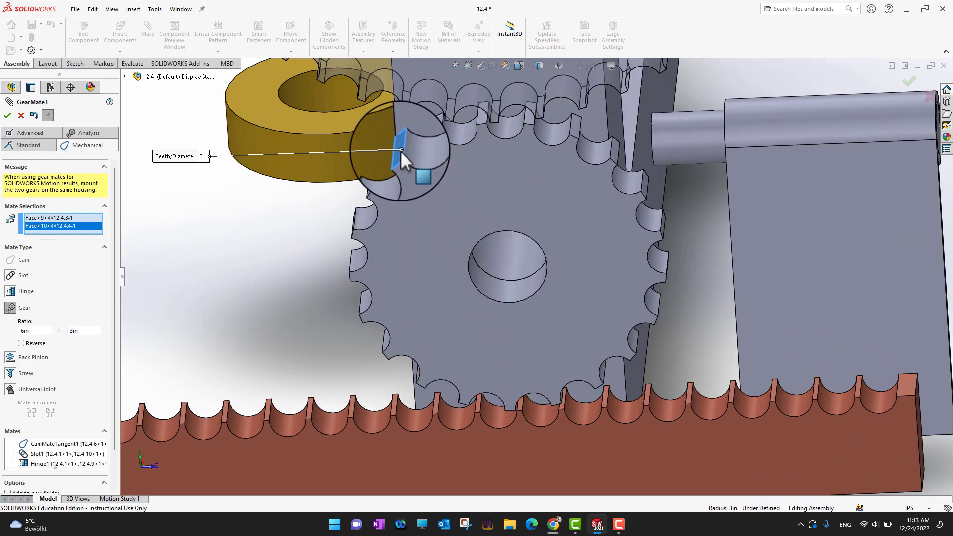
scroll(220, 196, "up", 6)
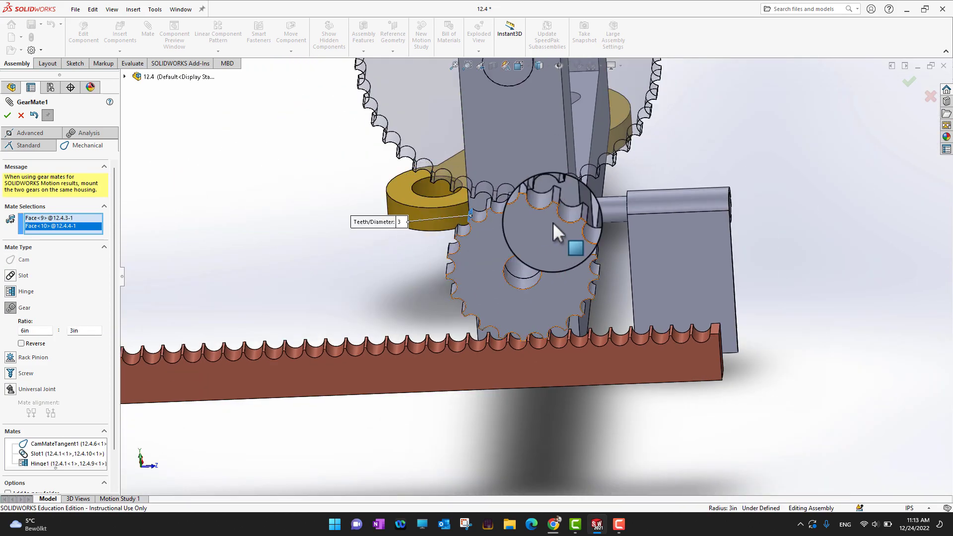
scroll(552, 222, "up", 8)
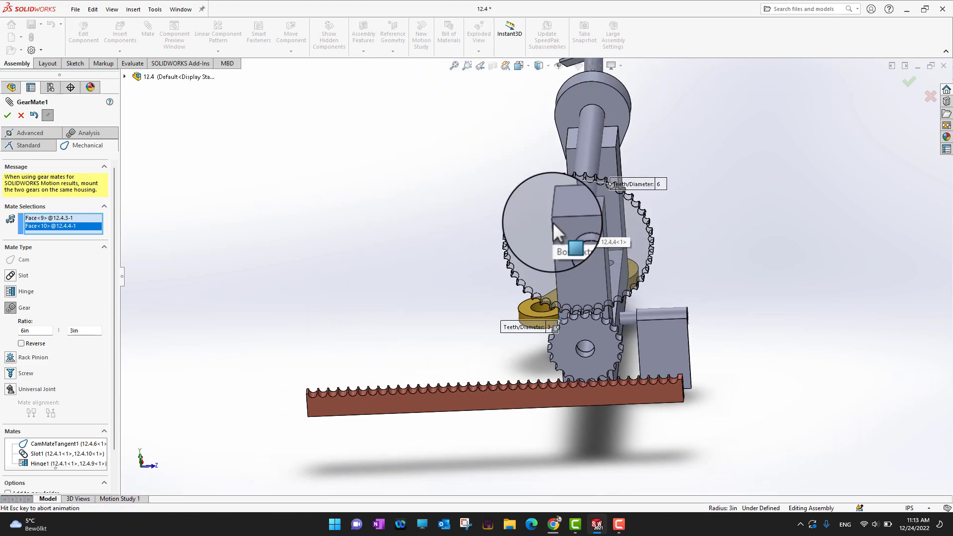
scroll(593, 287, "down", 4)
scroll(593, 287, "down", 4)
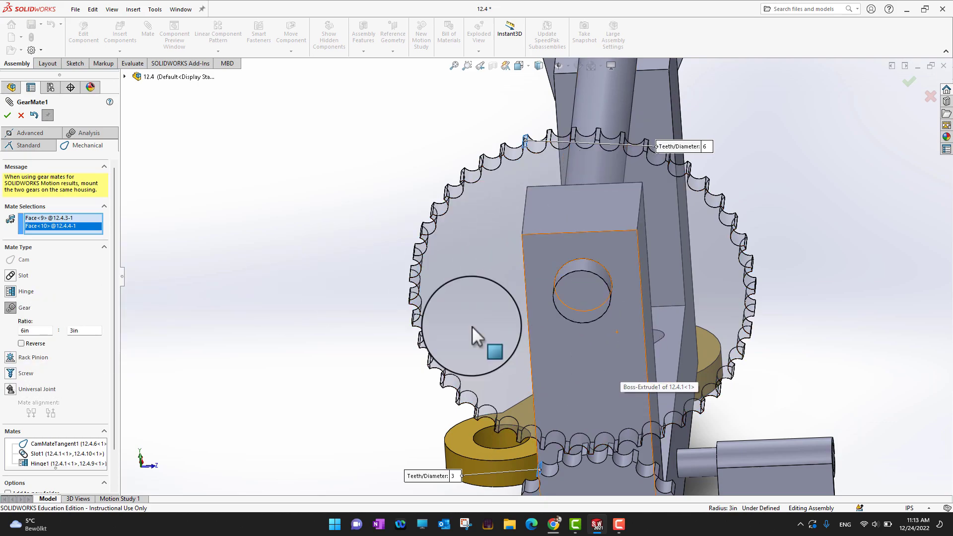
left_click(8, 119)
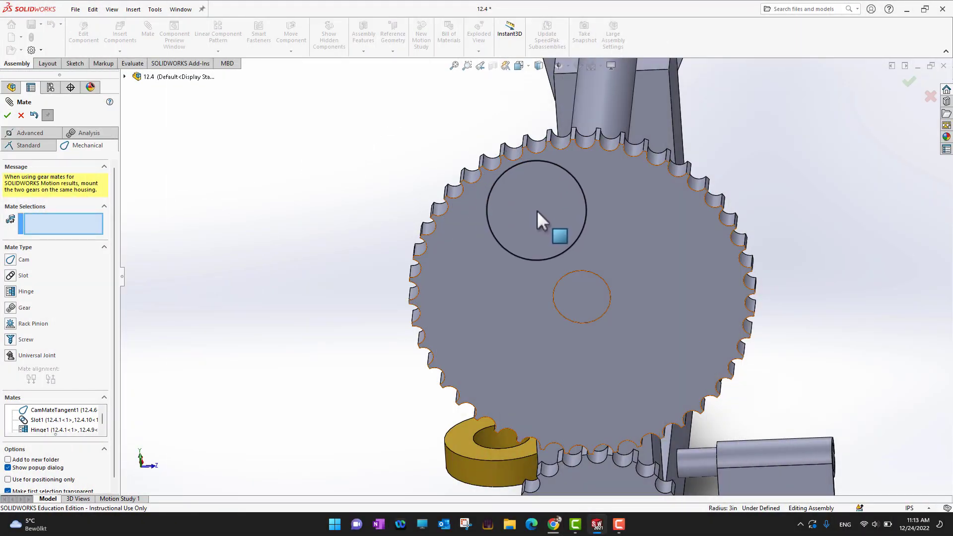
scroll(527, 210, "down", 1)
scroll(527, 210, "up", 8)
scroll(534, 211, "down", 2)
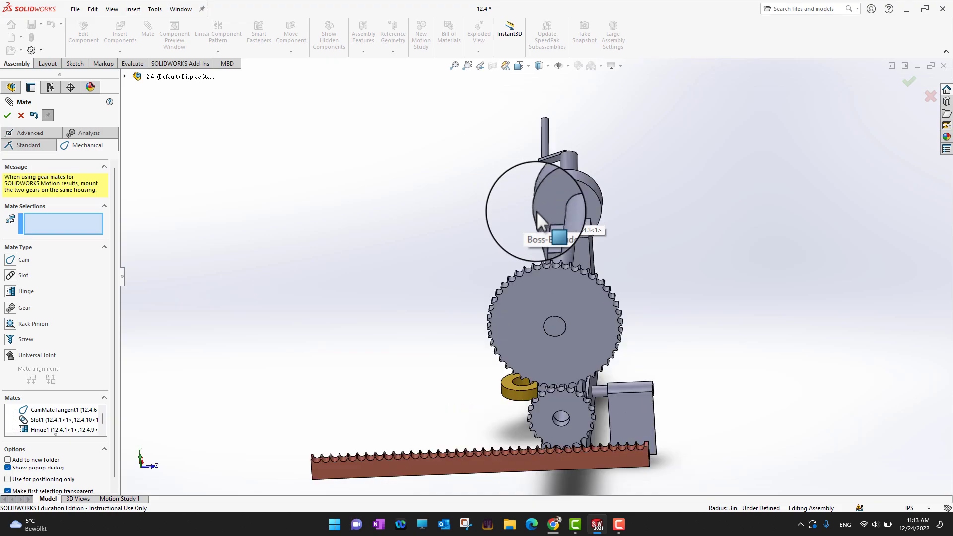
Rotate the large gear to test how the gear mate drives the small gear
scroll(536, 211, "down", 1)
scroll(555, 254, "up", 2)
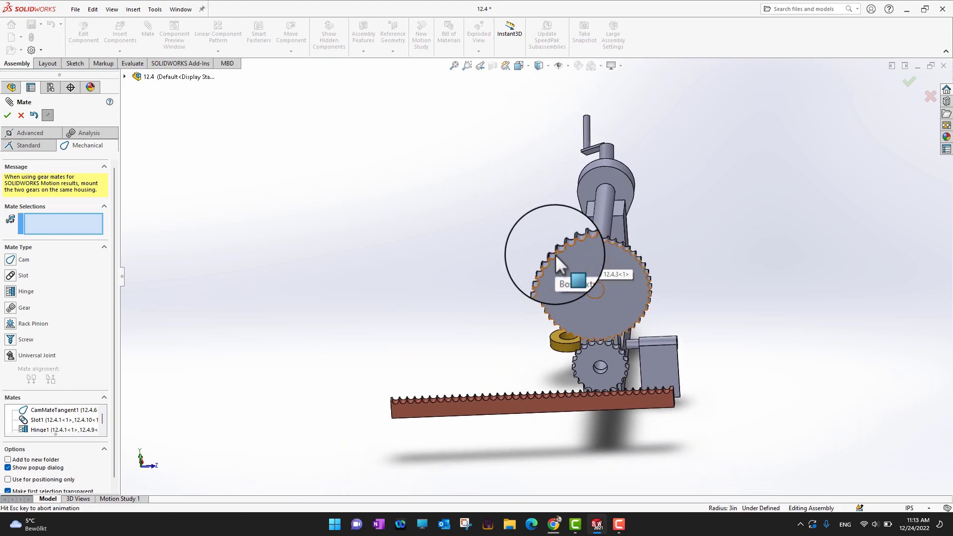
left_click_drag(627, 260, 548, 327)
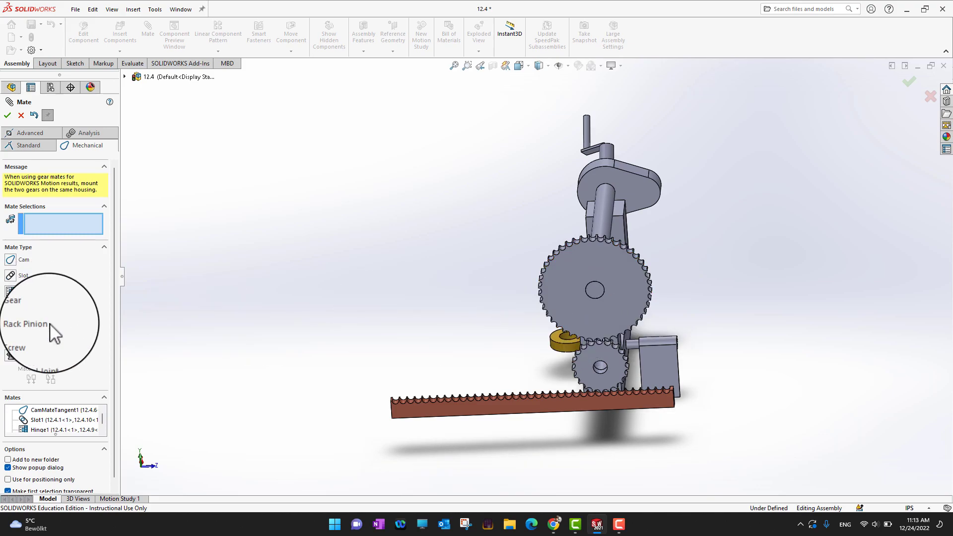
Add a rack pinion mate between the rack's lower front edge and a small gear tooth face, with a 3 in pinion pitch diameter
scroll(403, 357, "down", 3)
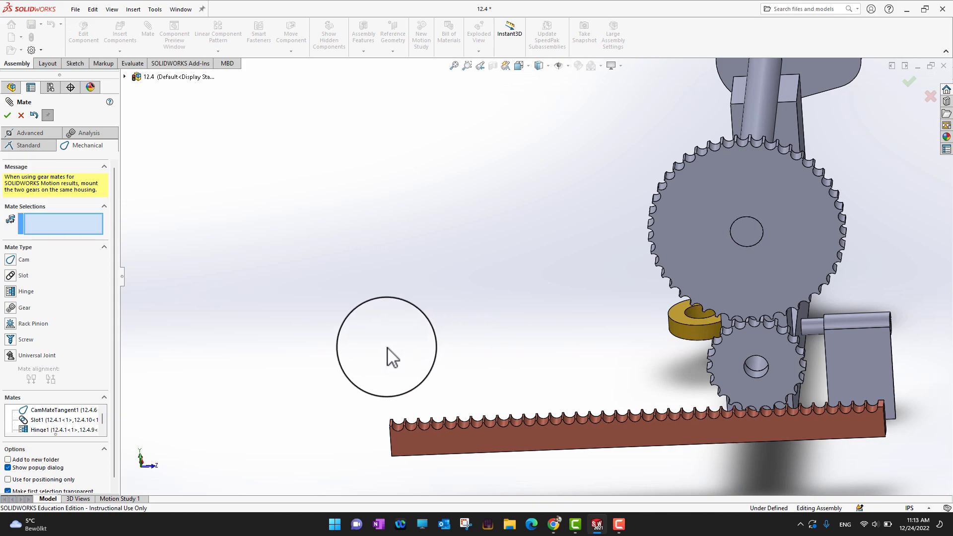
left_click(17, 322)
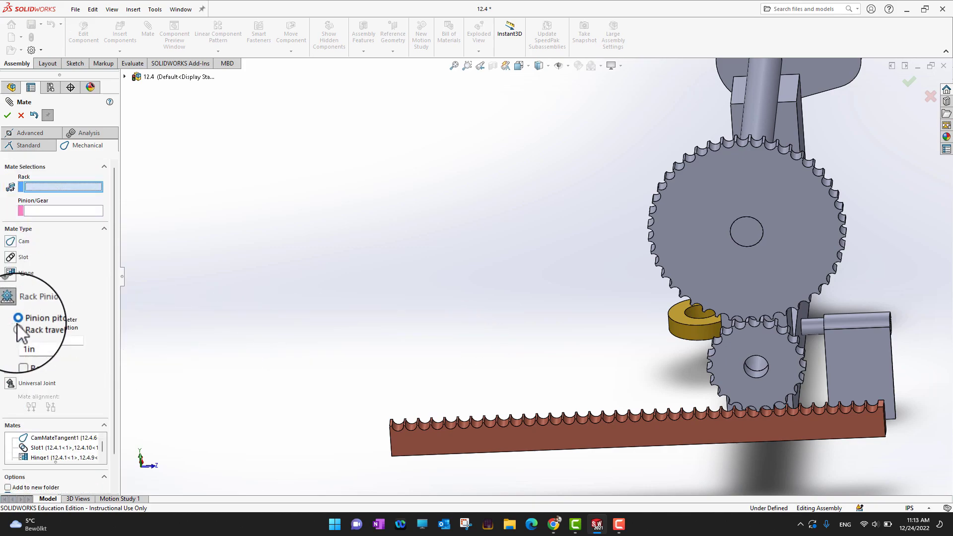
left_click(532, 451)
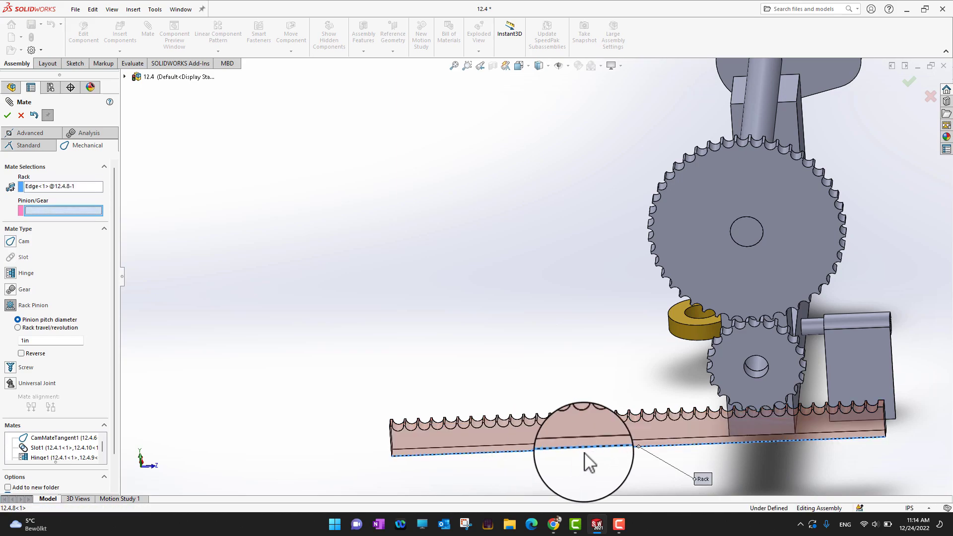
scroll(794, 360, "down", 8)
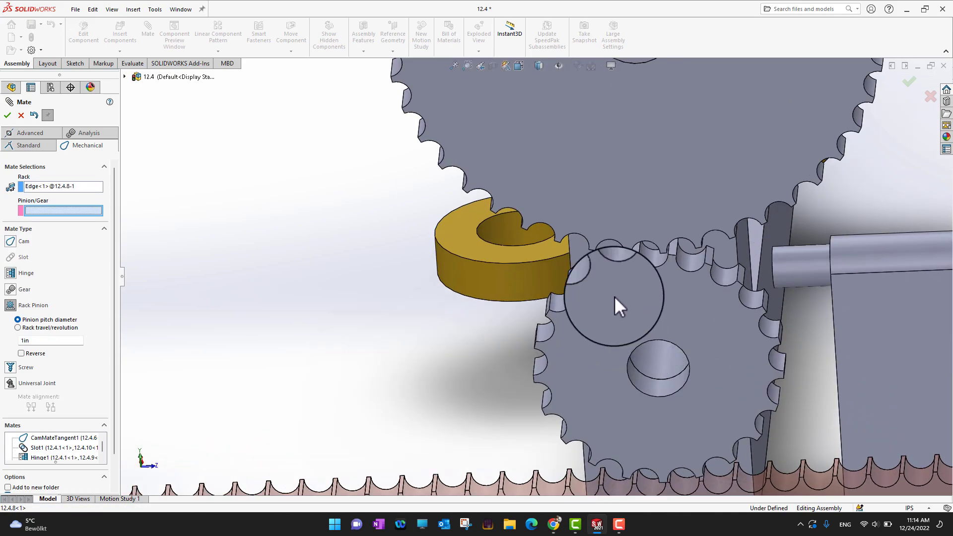
left_click(601, 258)
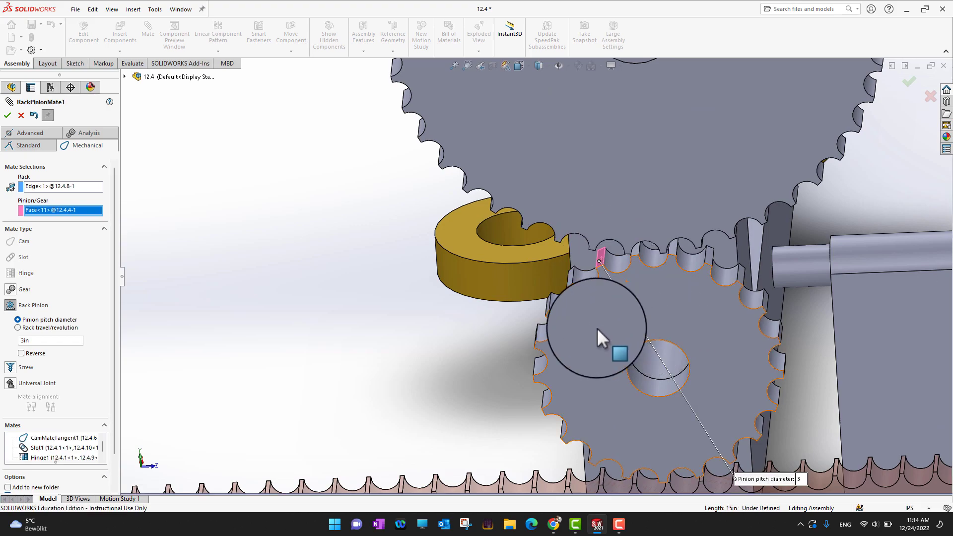
scroll(596, 327, "up", 3)
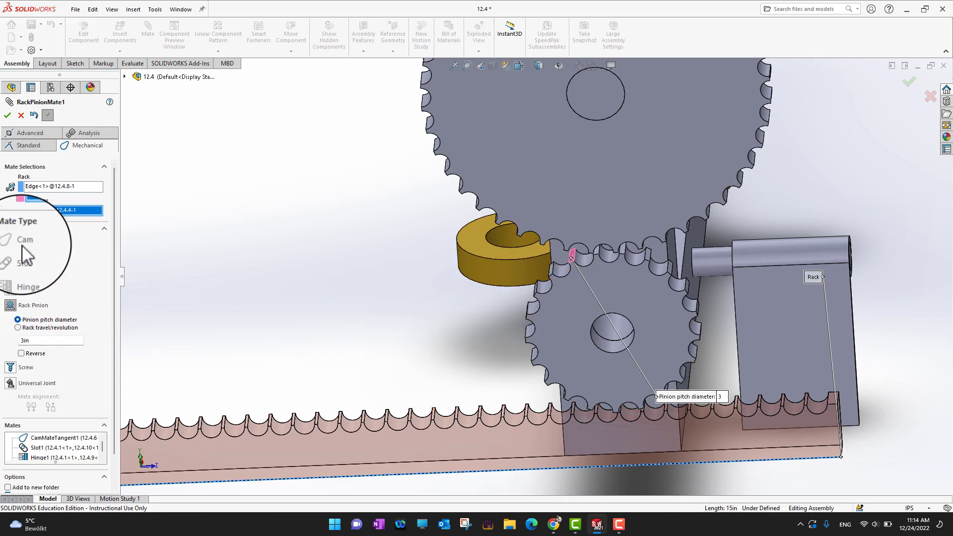
left_click(7, 115)
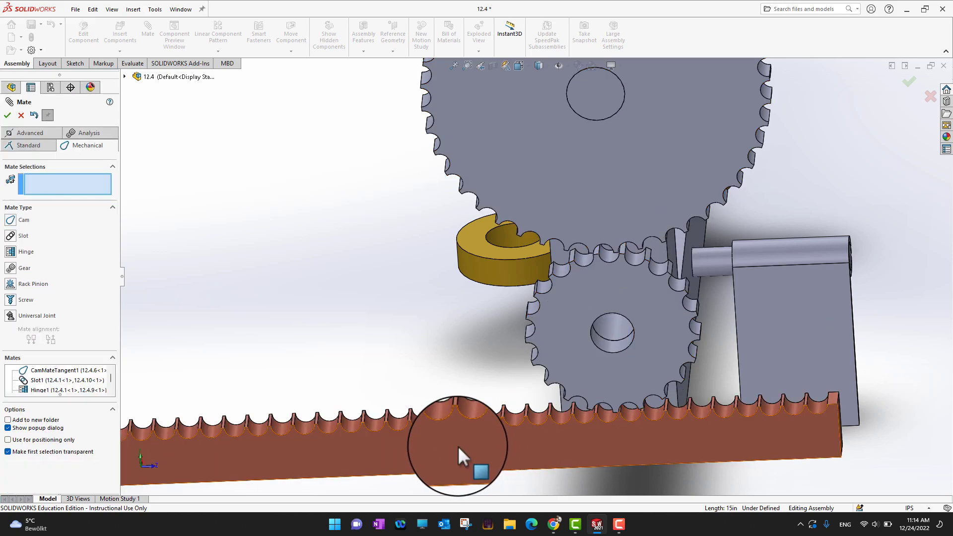
Slide the rack along its length to test the rack and pinion motion
scroll(441, 451, "down", 1)
scroll(441, 451, "up", 1)
scroll(442, 451, "up", 2)
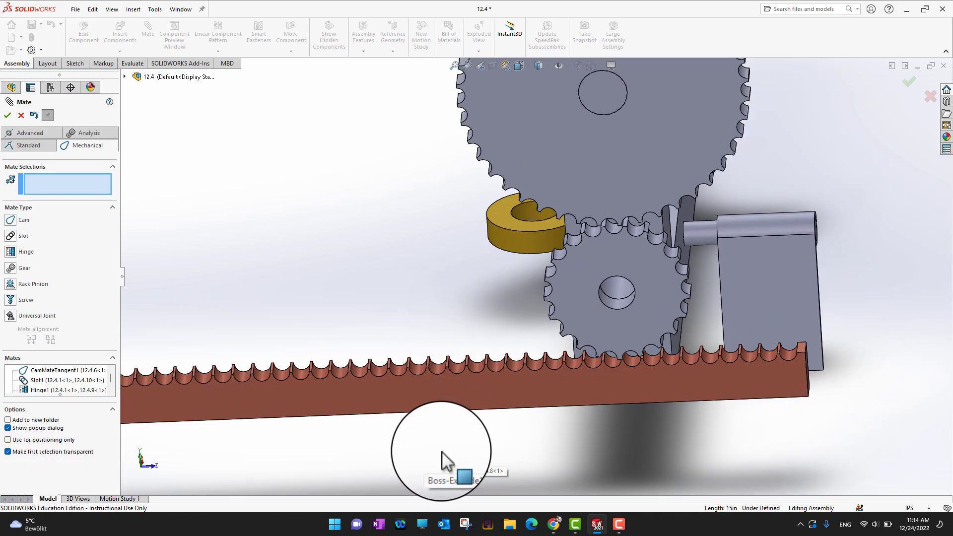
left_click_drag(404, 380, 465, 361)
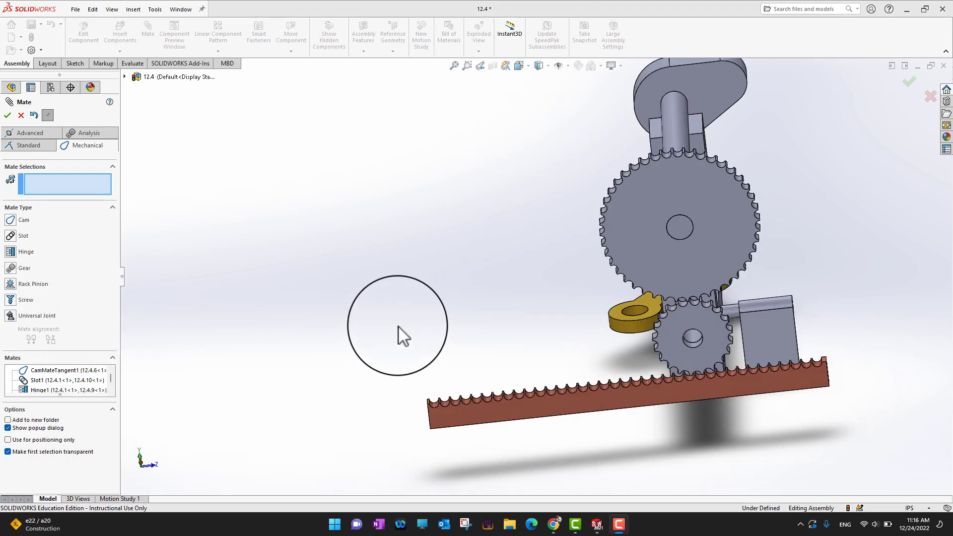
Start a screw mate and select the cylindrical face of the threaded rod below the cam as its first selection
middle_click_drag(888, 304, 704, 441)
key("f")
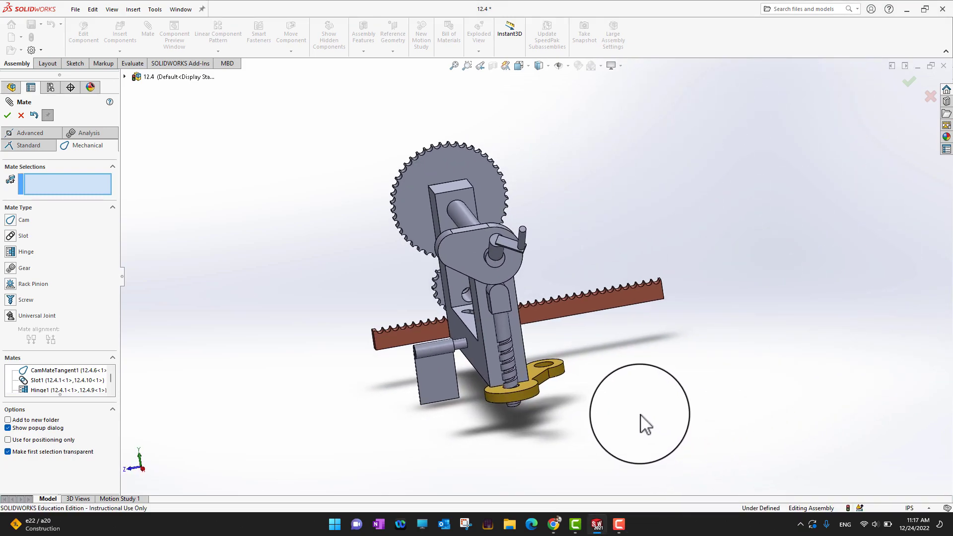
scroll(640, 413, "down", 1)
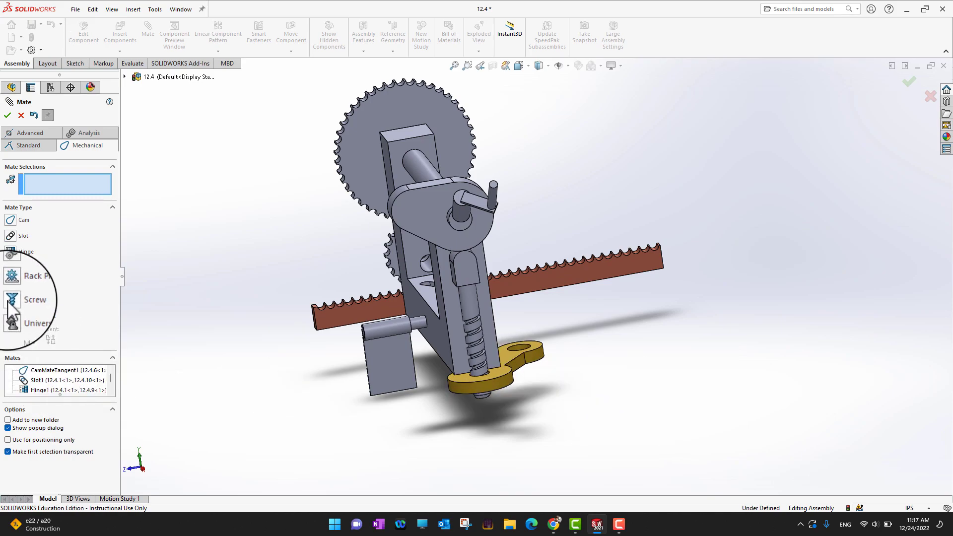
left_click(23, 299)
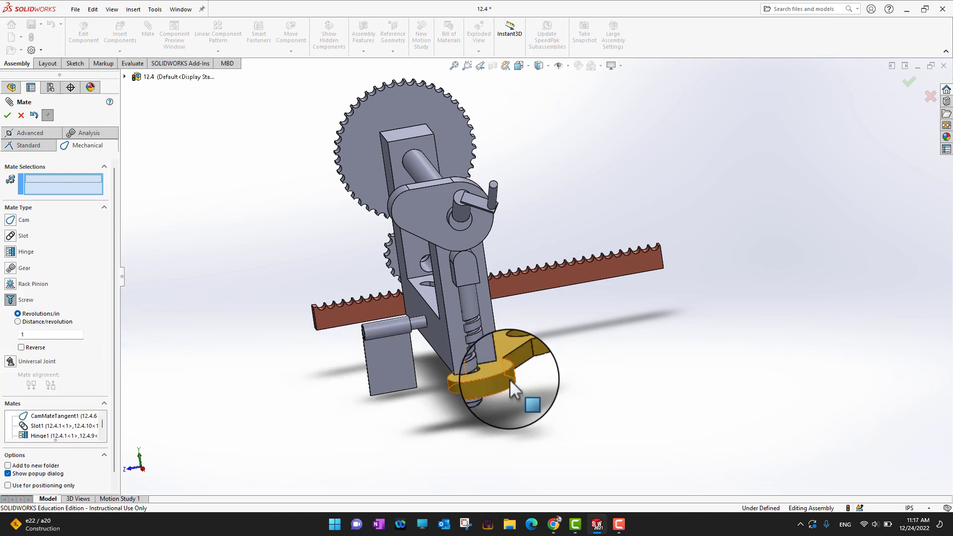
scroll(483, 356, "down", 3)
scroll(484, 356, "down", 2)
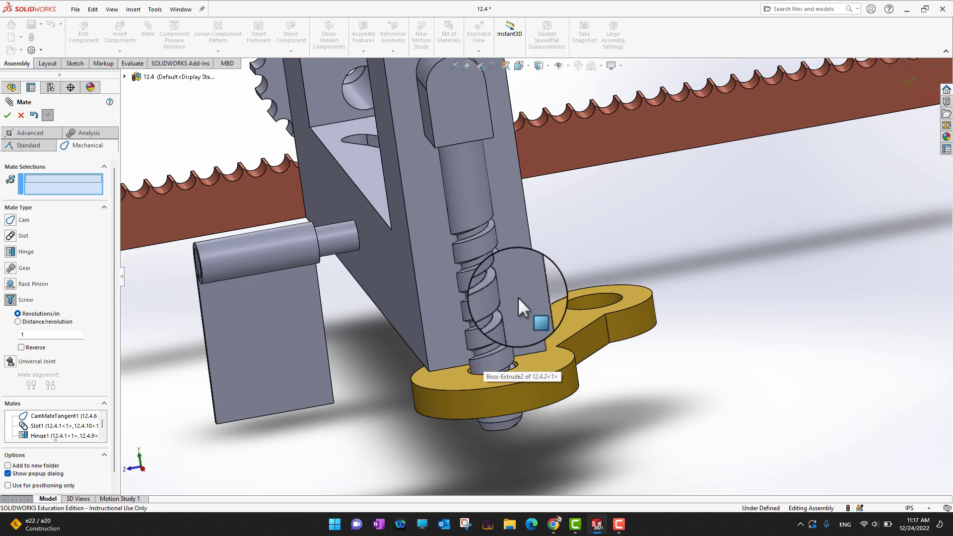
left_click(482, 306)
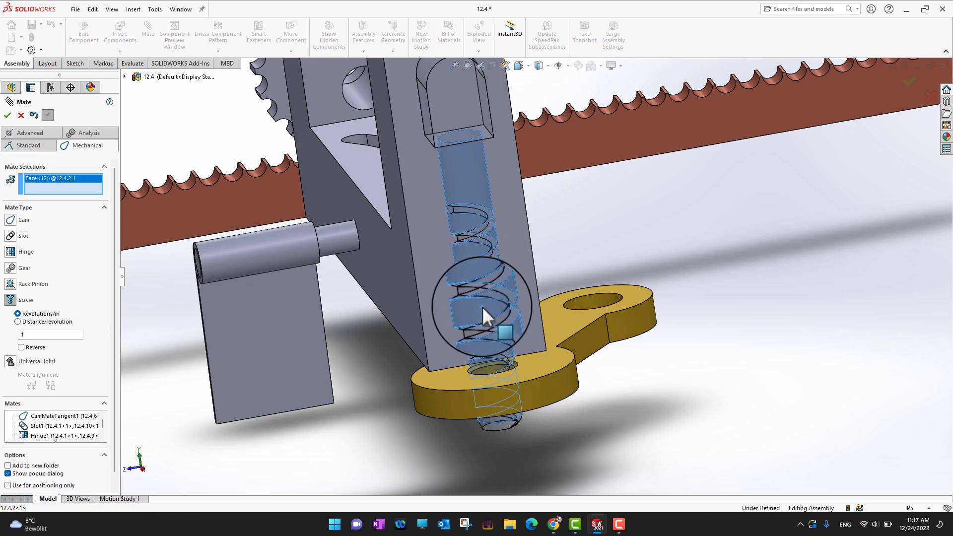
Complete the screw mate with the yellow arm's outer cylindrical face, using 1 revolution per inch in the reversed direction
scroll(504, 389, "down", 4)
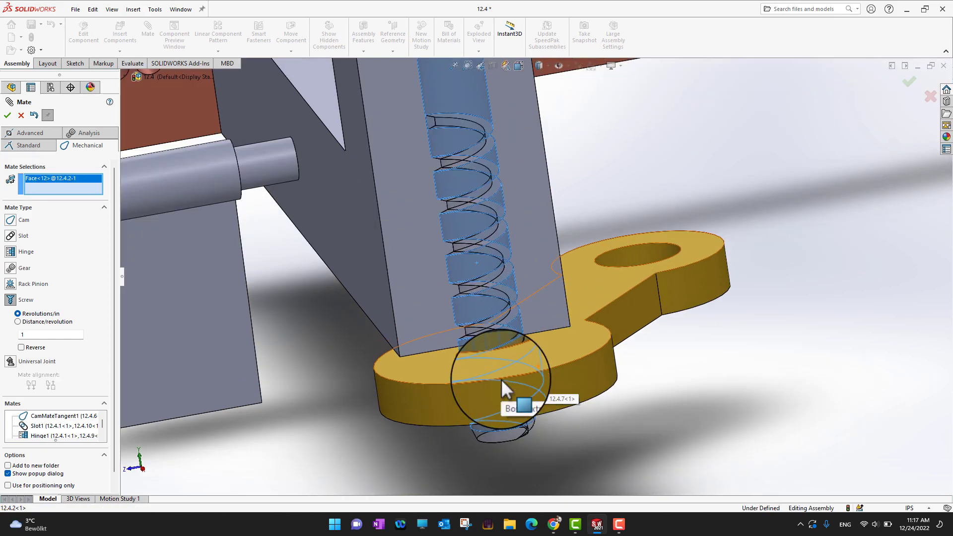
middle_click_drag(723, 356, 694, 355)
scroll(552, 422, "up", 2)
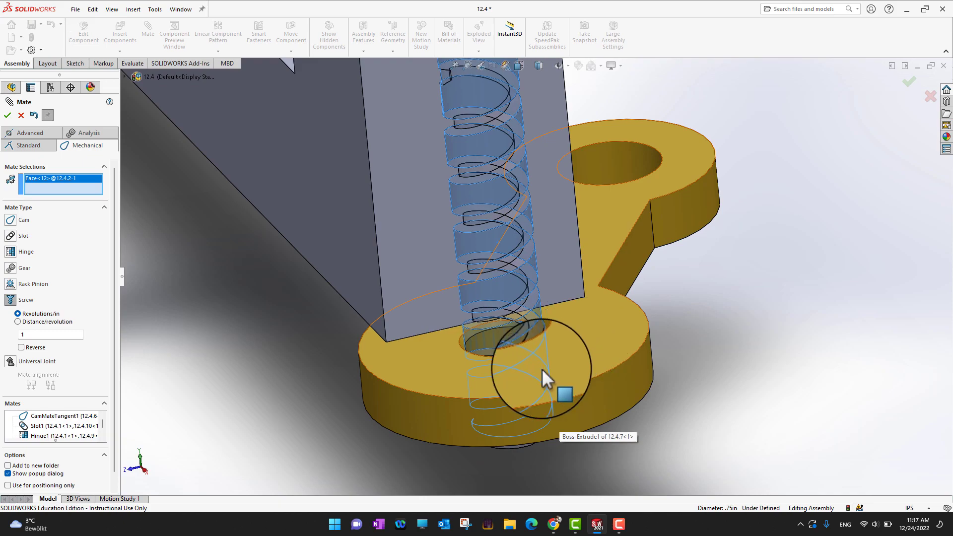
scroll(517, 353, "down", 1)
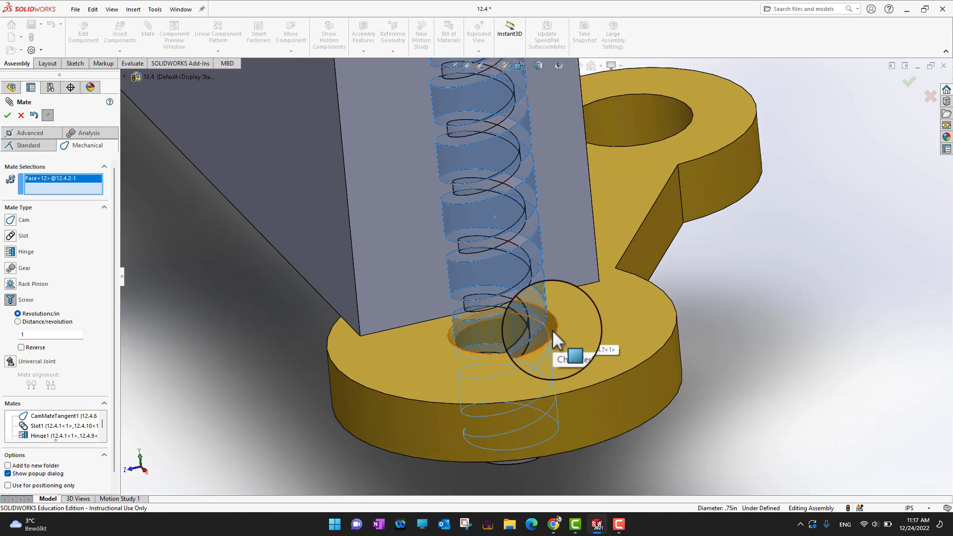
scroll(552, 329, "down", 3)
scroll(551, 329, "up", 5)
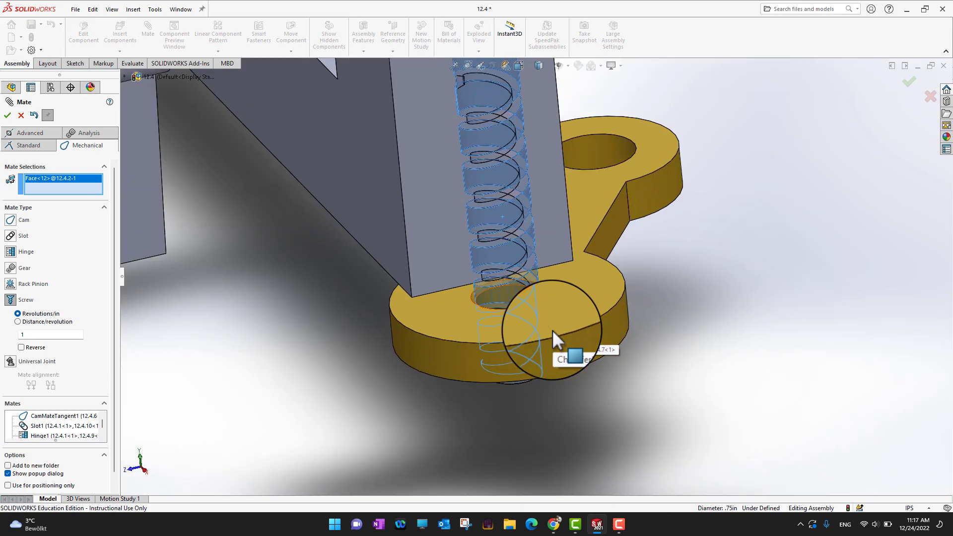
left_click(591, 343)
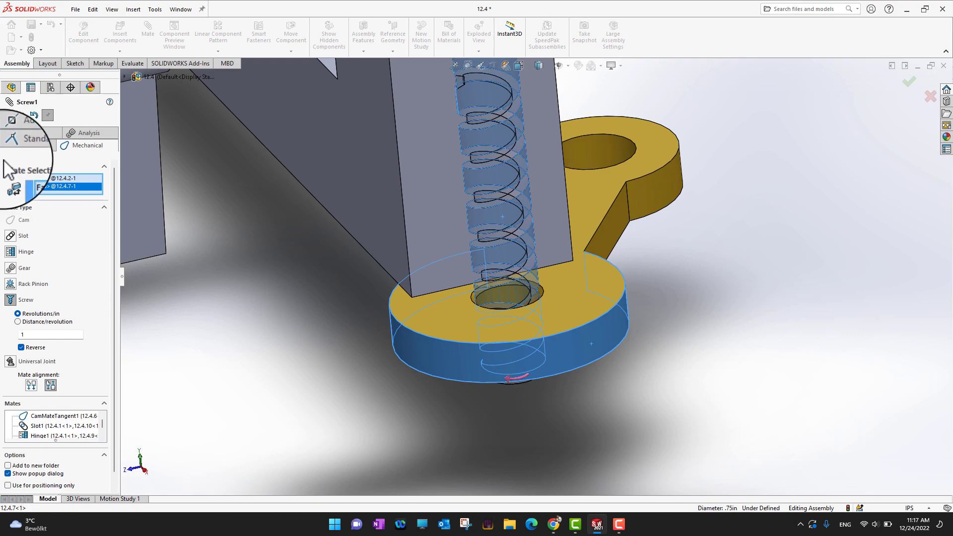
left_click(8, 116)
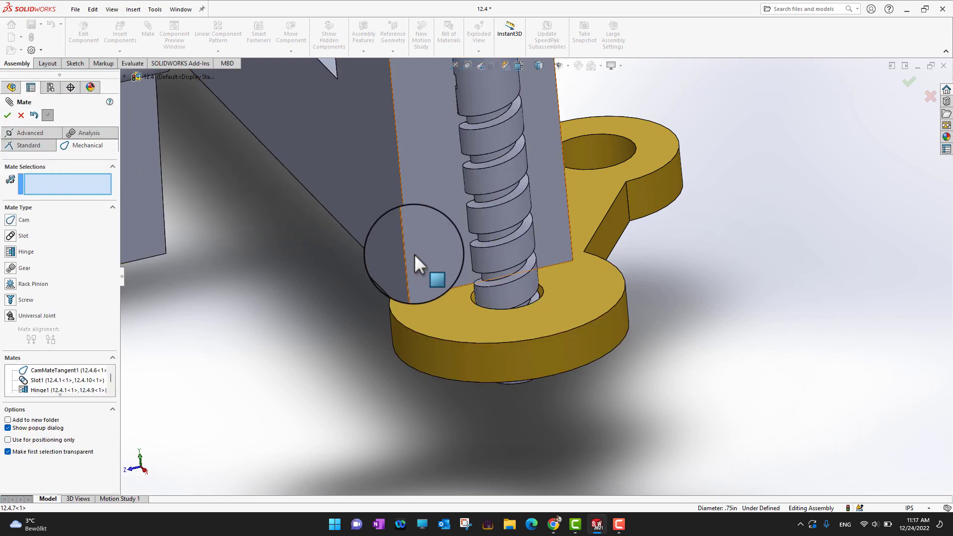
Rotate the cam to test how the threaded rod's travel turns the yellow arm
scroll(413, 254, "up", 5)
scroll(448, 227, "up", 1)
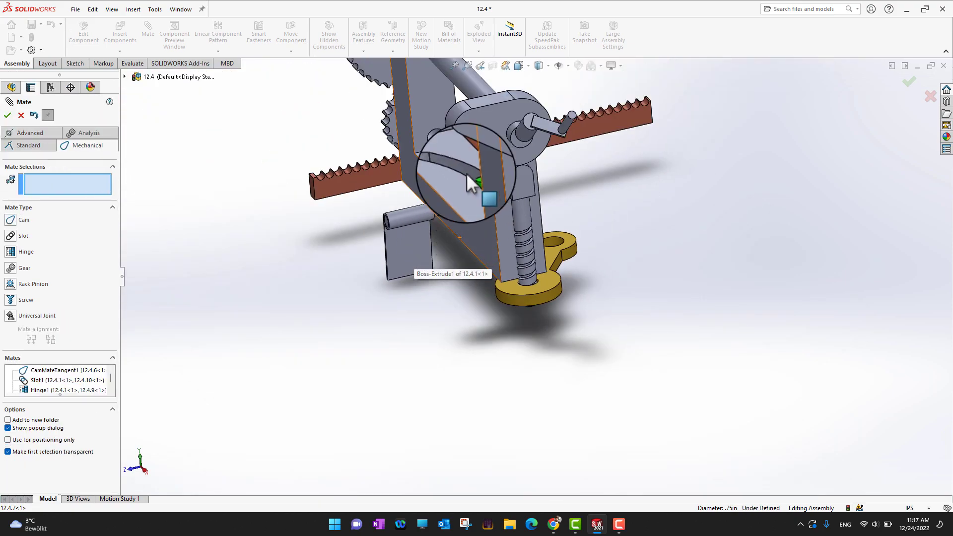
left_click_drag(529, 108, 576, 153)
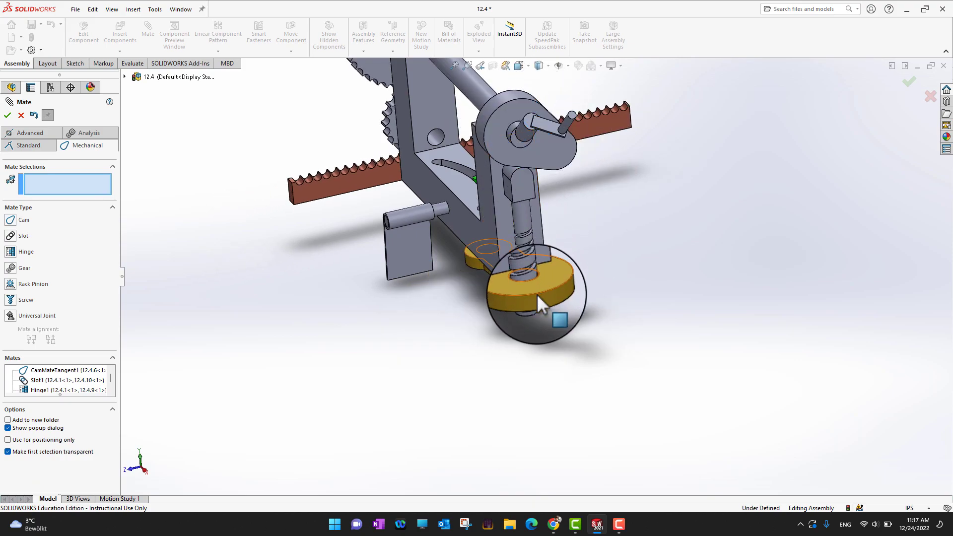
mouse_move(501, 133)
left_mouse_down()
mouse_move(502, 150)
mouse_move(468, 127)
mouse_move(529, 132)
mouse_move(519, 157)
mouse_move(505, 130)
mouse_move(528, 150)
mouse_move(507, 136)
mouse_move(517, 132)
left_mouse_up()
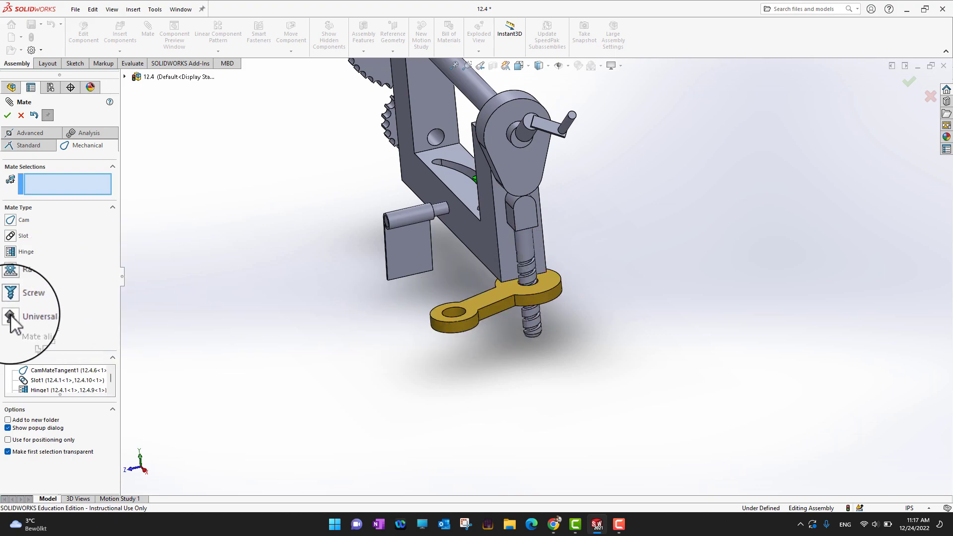
Start a universal joint mate and select the long shaft's cylindrical face as its first selection
left_click(39, 316)
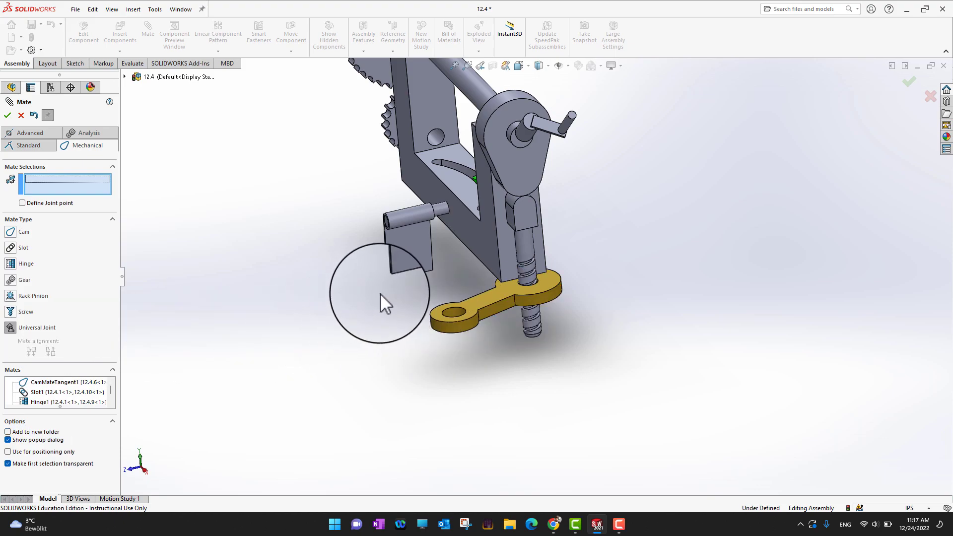
middle_click_drag(375, 289, 422, 283)
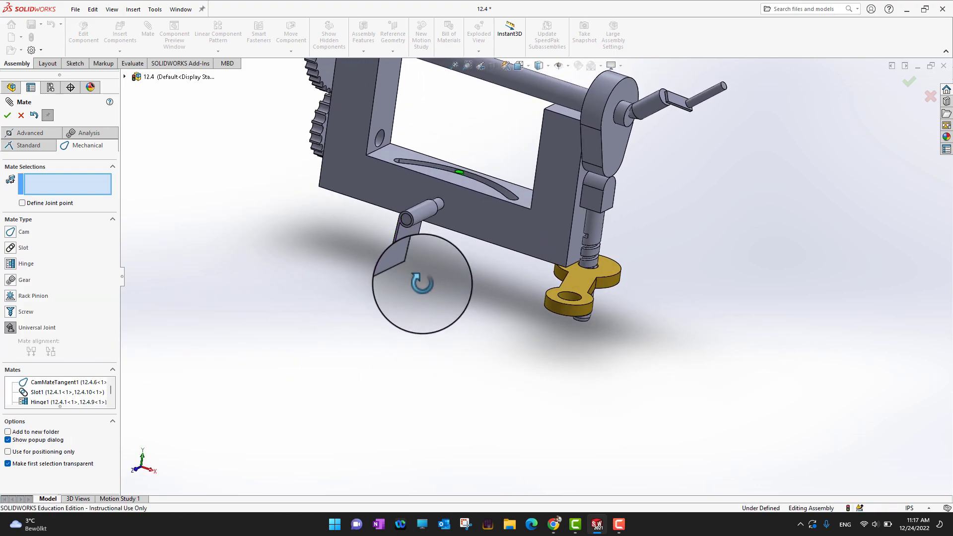
scroll(423, 284, "up", 5)
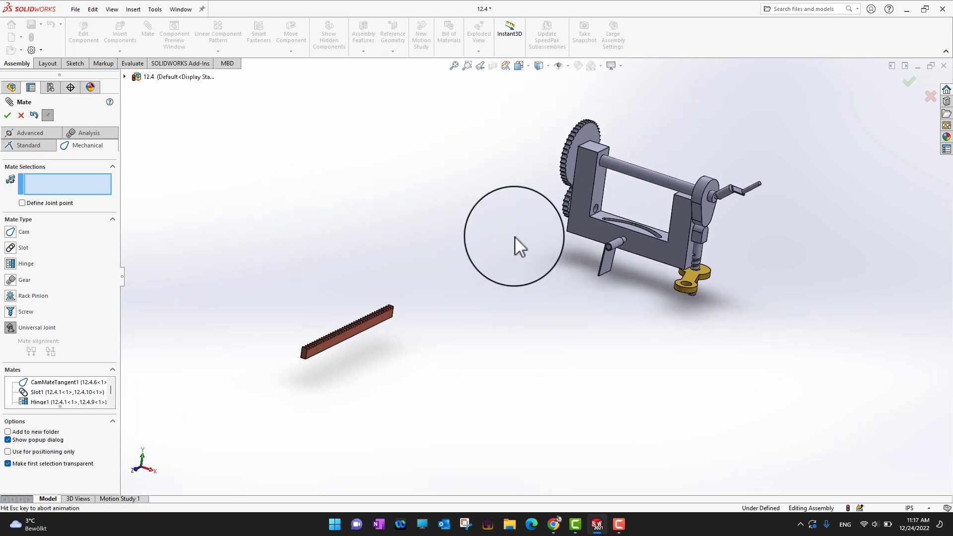
scroll(689, 214, "down", 6)
scroll(639, 215, "down", 3)
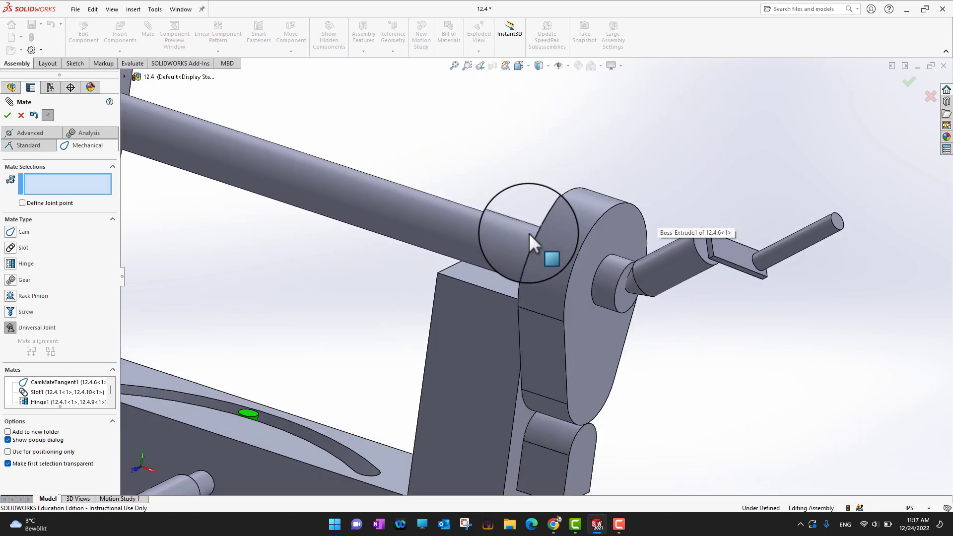
left_click(451, 233)
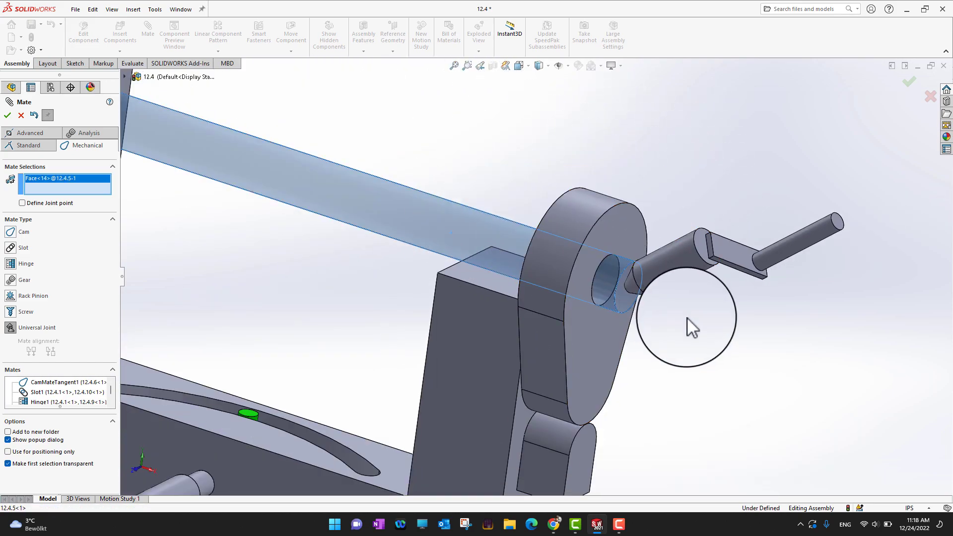
Complete the universal joint mate with the crank's cylindrical face next to the cam, leaving the joint point undefined
scroll(687, 322, "up", 4)
scroll(611, 263, "down", 2)
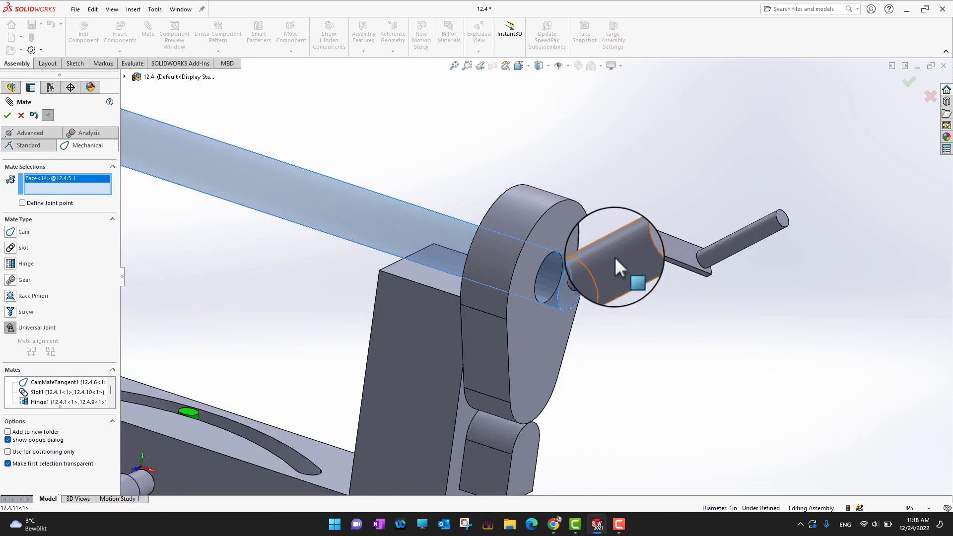
left_click(614, 257)
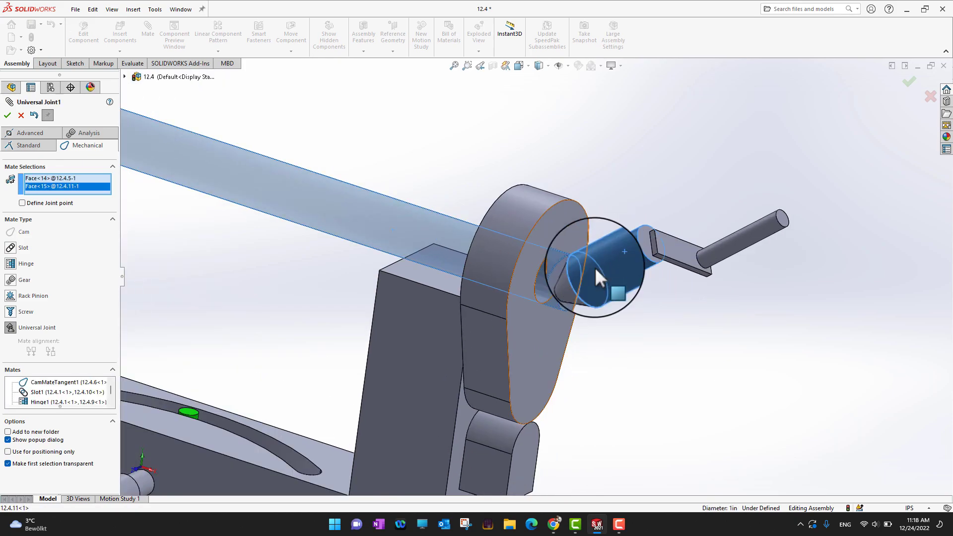
scroll(588, 281, "down", 2)
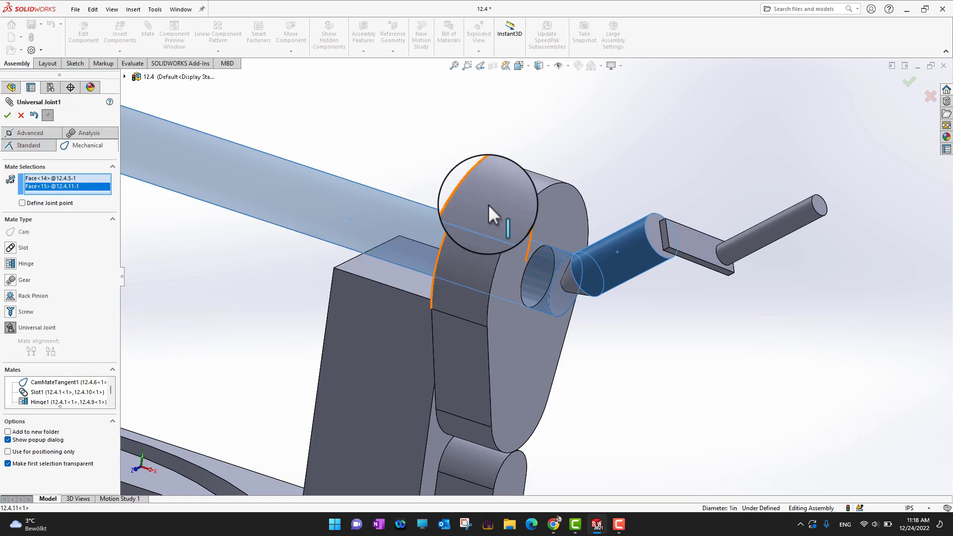
left_click(8, 115)
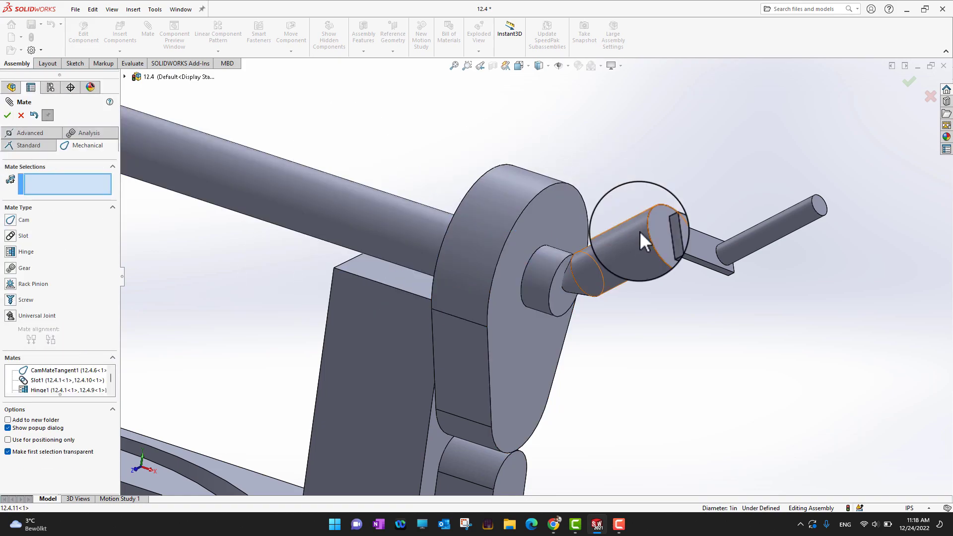
Turn the crank handle to test the motion of the whole mechanism
scroll(628, 299, "up", 5)
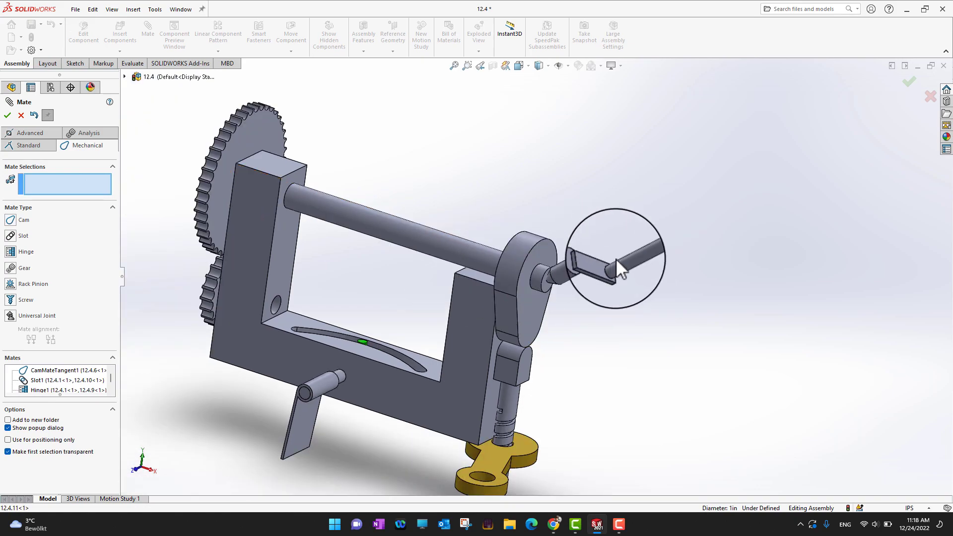
left_click_drag(639, 255, 585, 278)
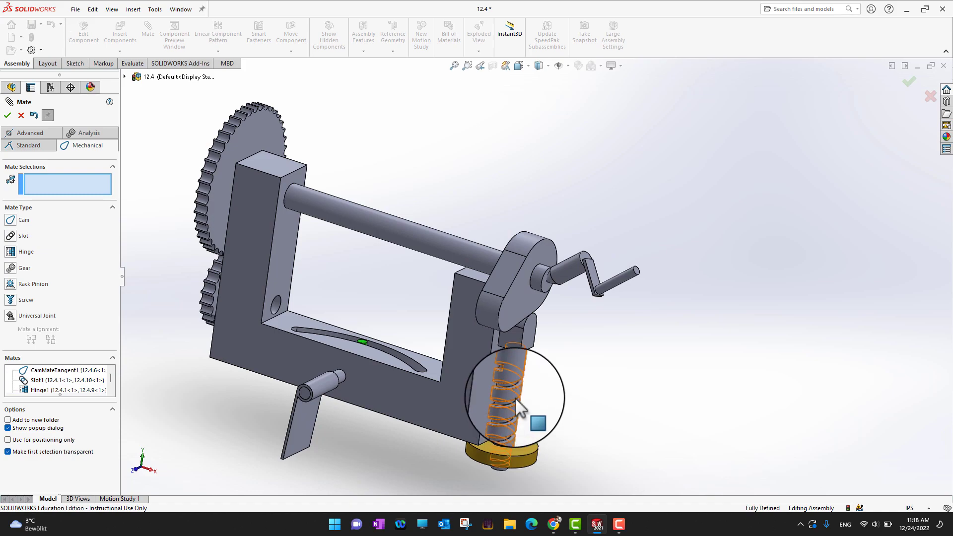
left_click_drag(628, 274, 595, 286)
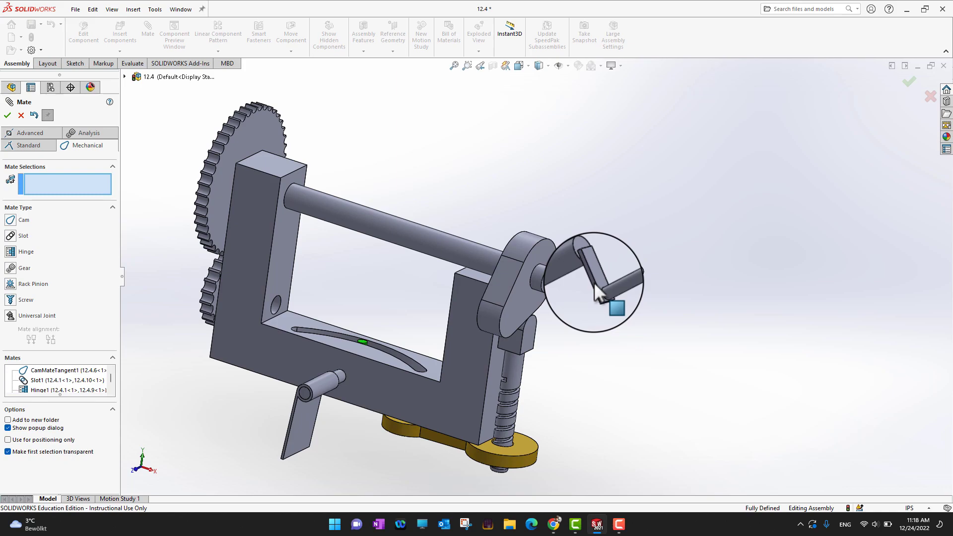
scroll(595, 287, "up", 8)
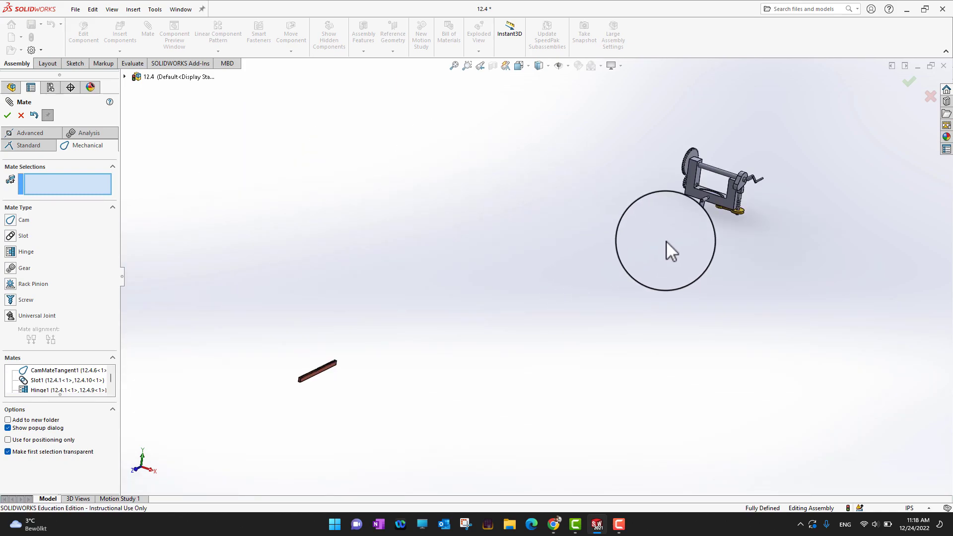
scroll(734, 203, "down", 8)
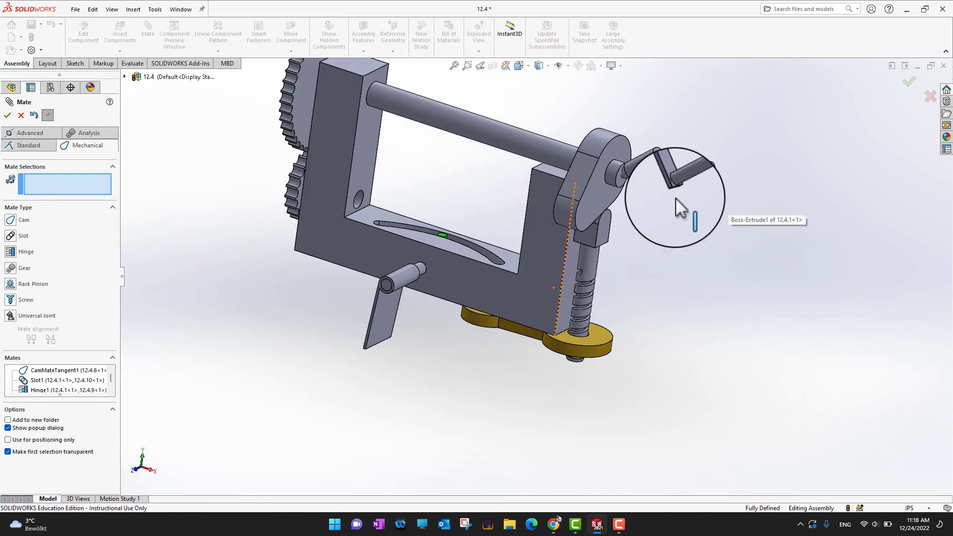